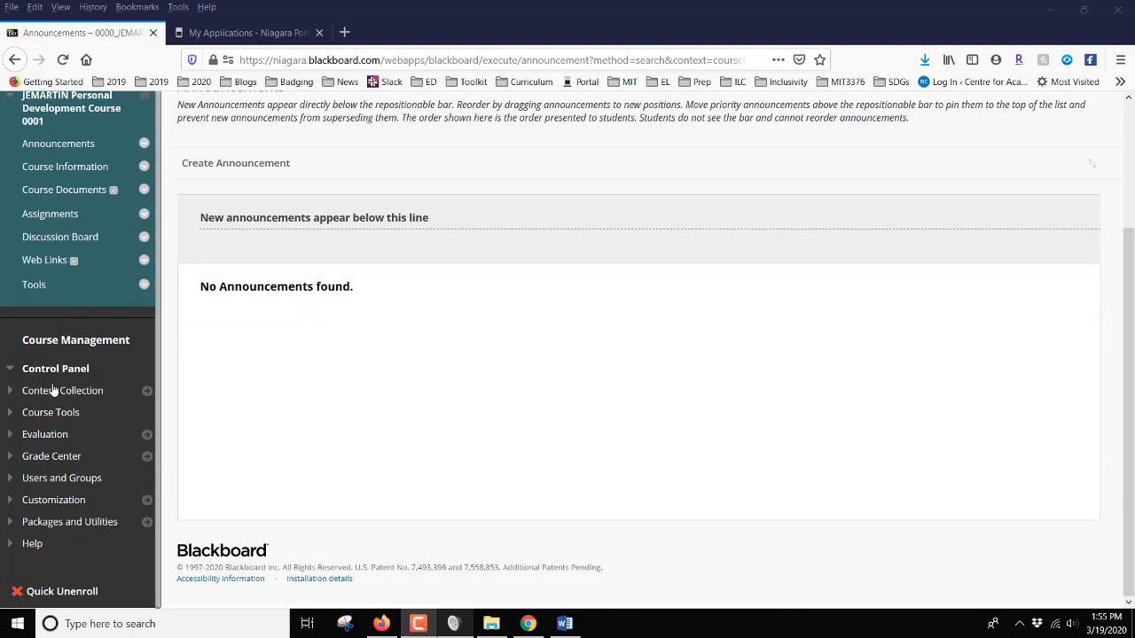
Open the course's Groups page and start creating a self-enroll group set
left_click(55, 481)
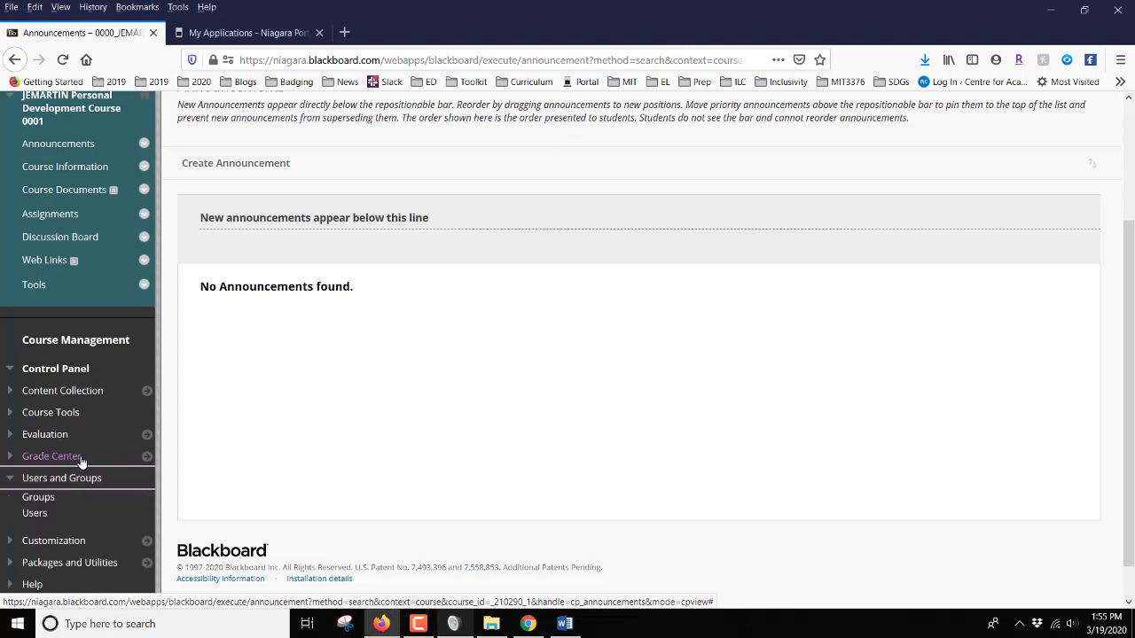
scroll(62, 454, "down", 1)
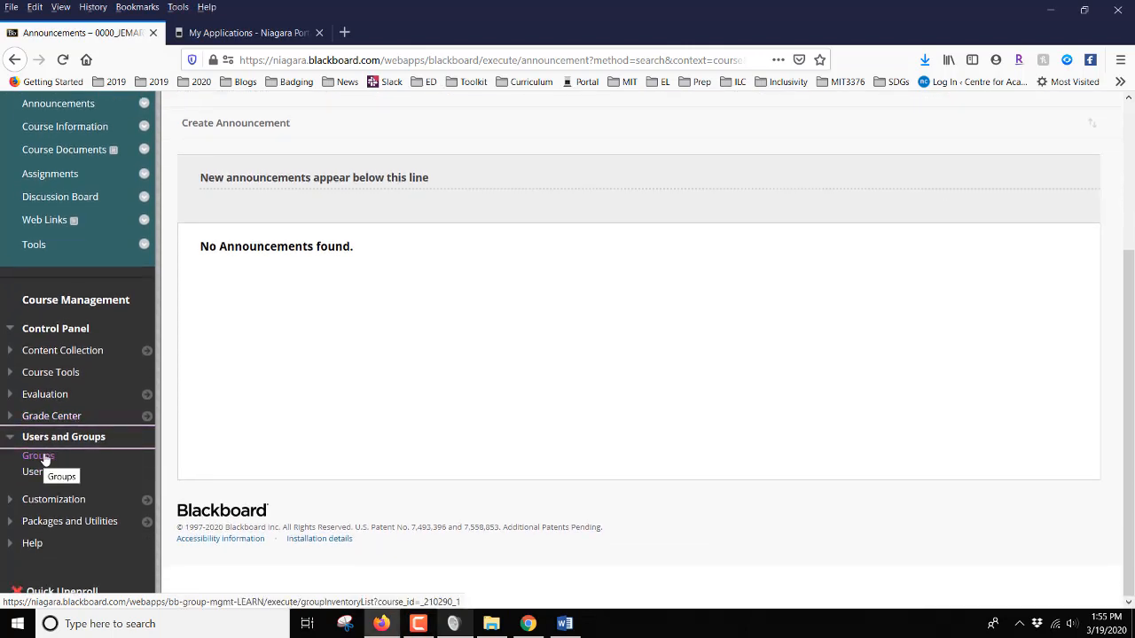
left_click(40, 456)
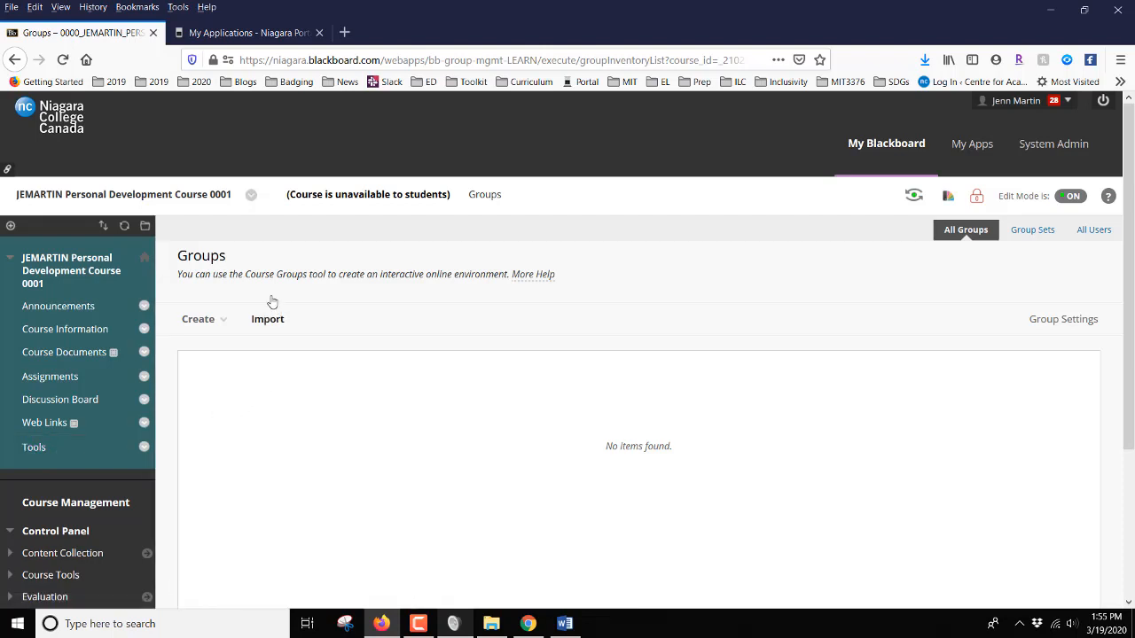
left_click(177, 316)
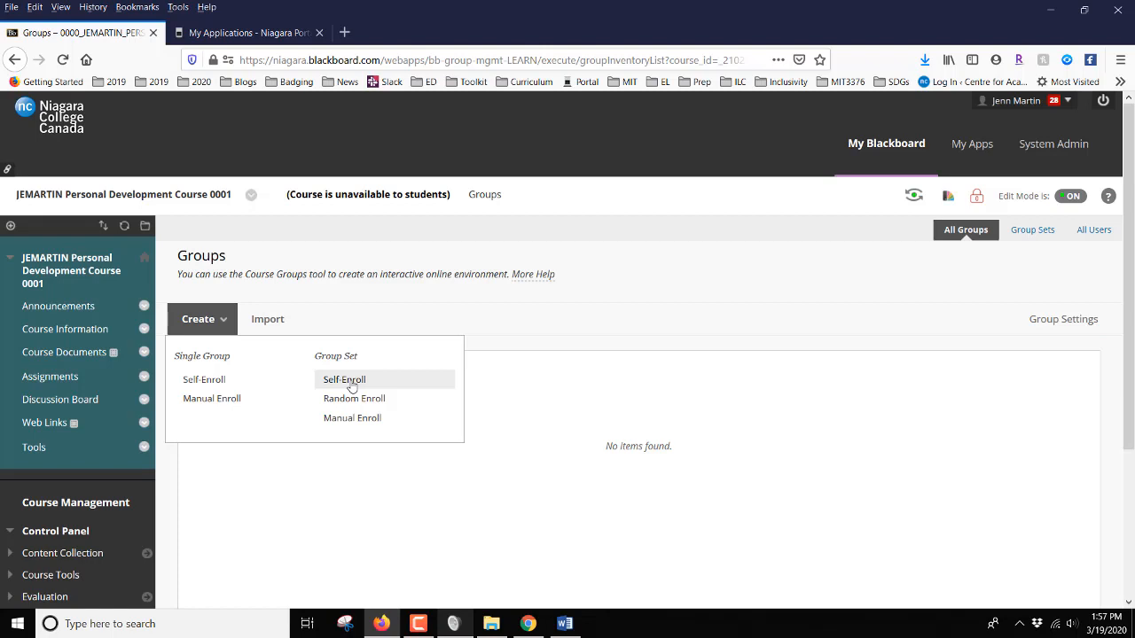
left_click(345, 380)
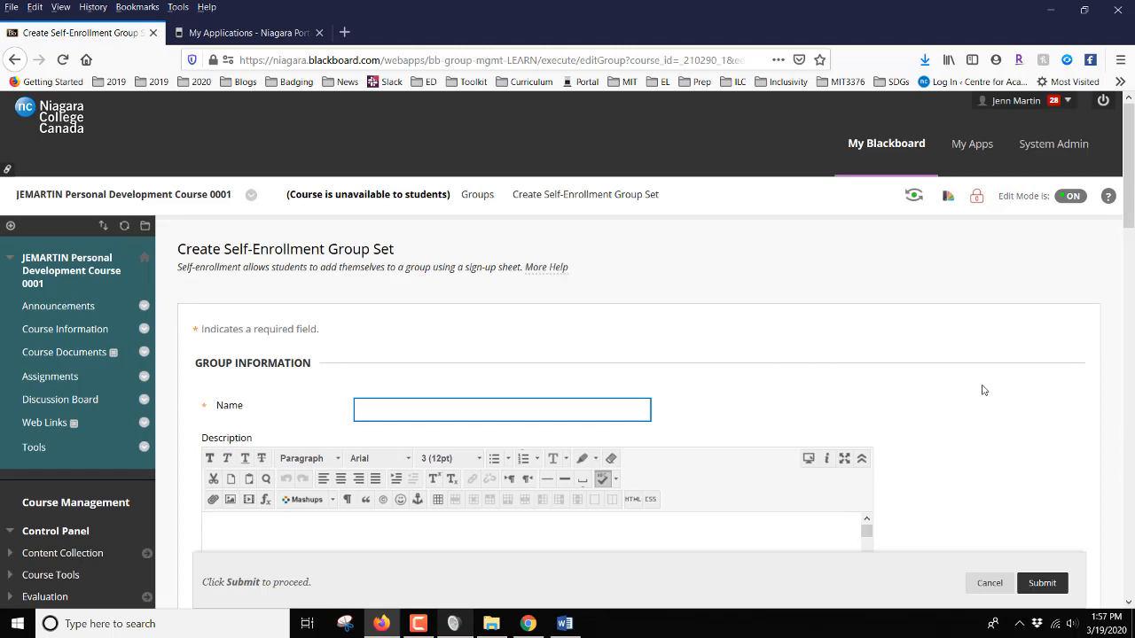
Name the self-enrollment group set "Presentation Group"
scroll(982, 390, "down", 3)
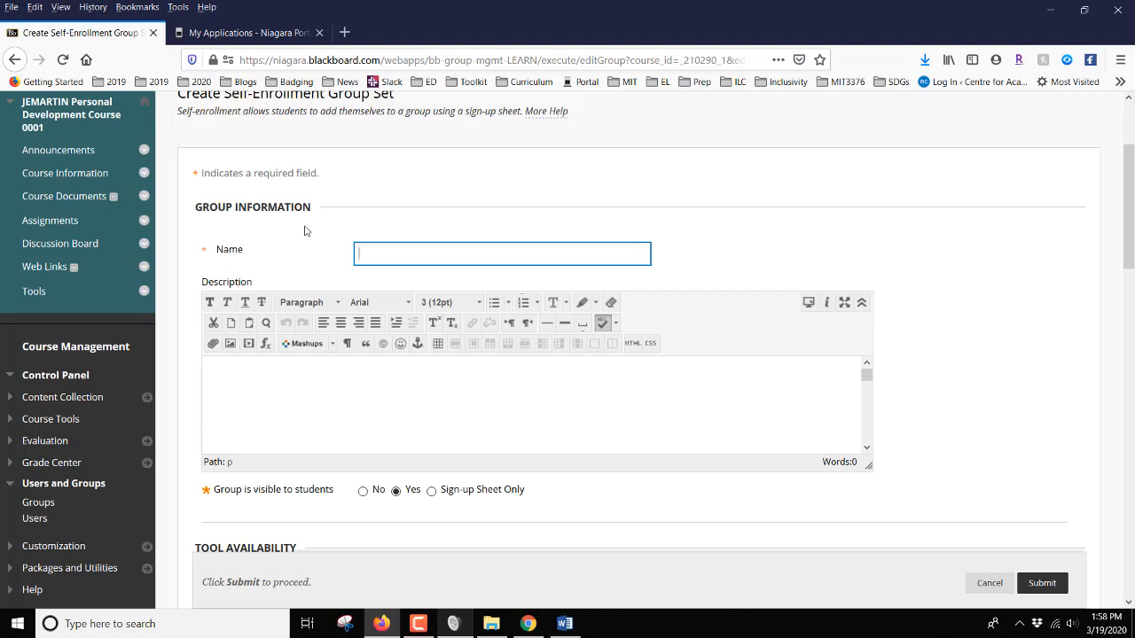
type("Presentation Group")
scroll(943, 301, "down", 2)
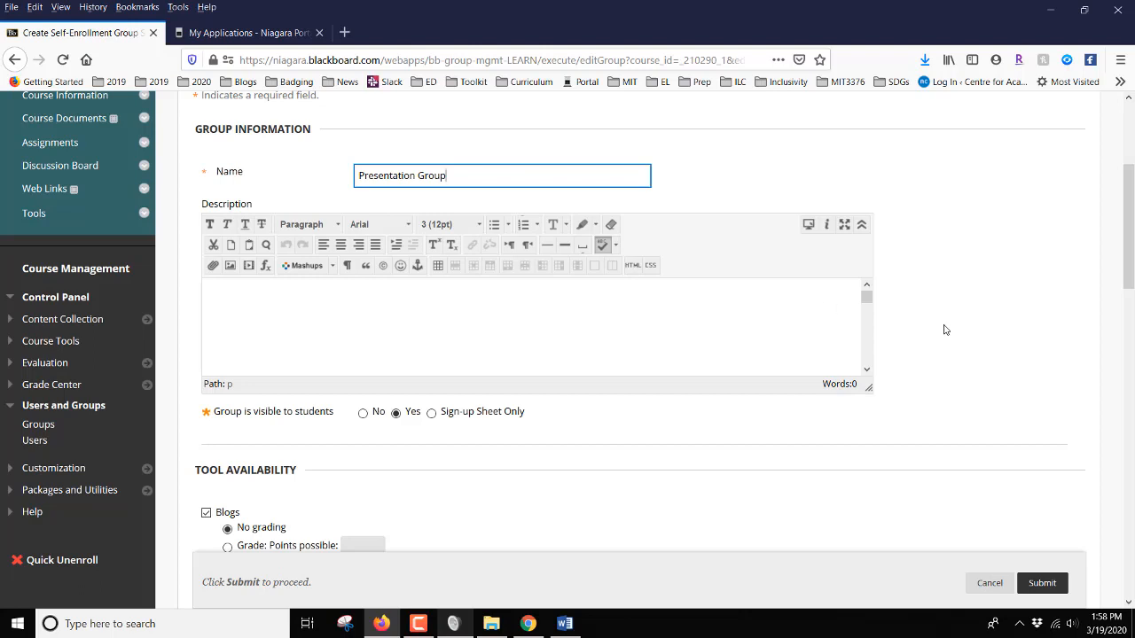
Try point grading for the Blogs tool under tool availability and return it to No grading
scroll(945, 329, "down", 2)
scroll(945, 329, "down", 2)
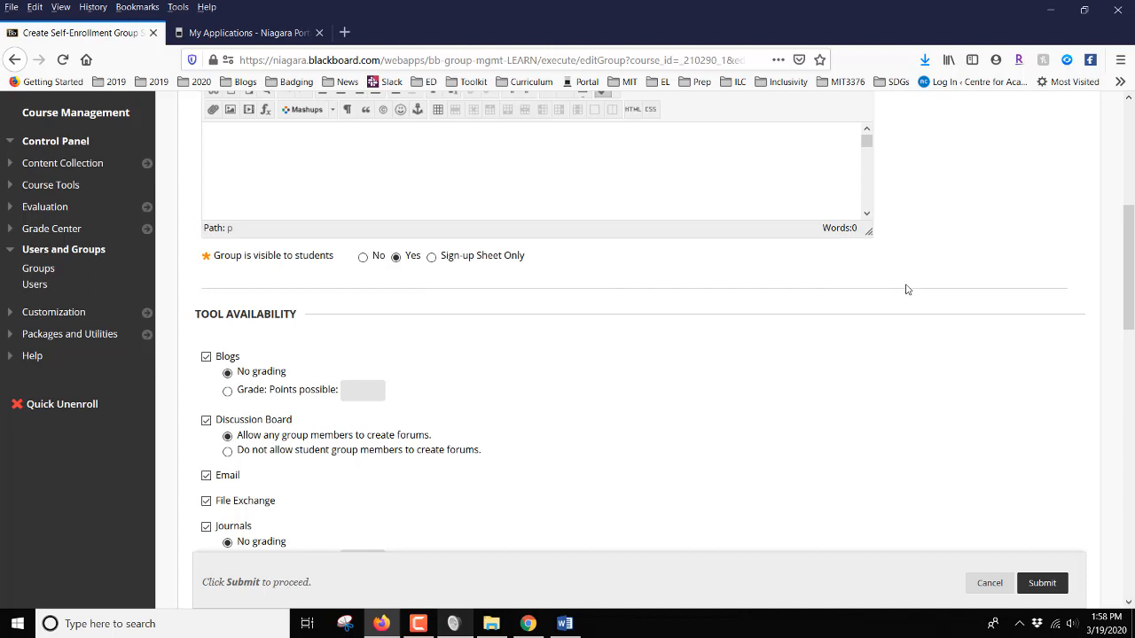
scroll(906, 289, "down", 3)
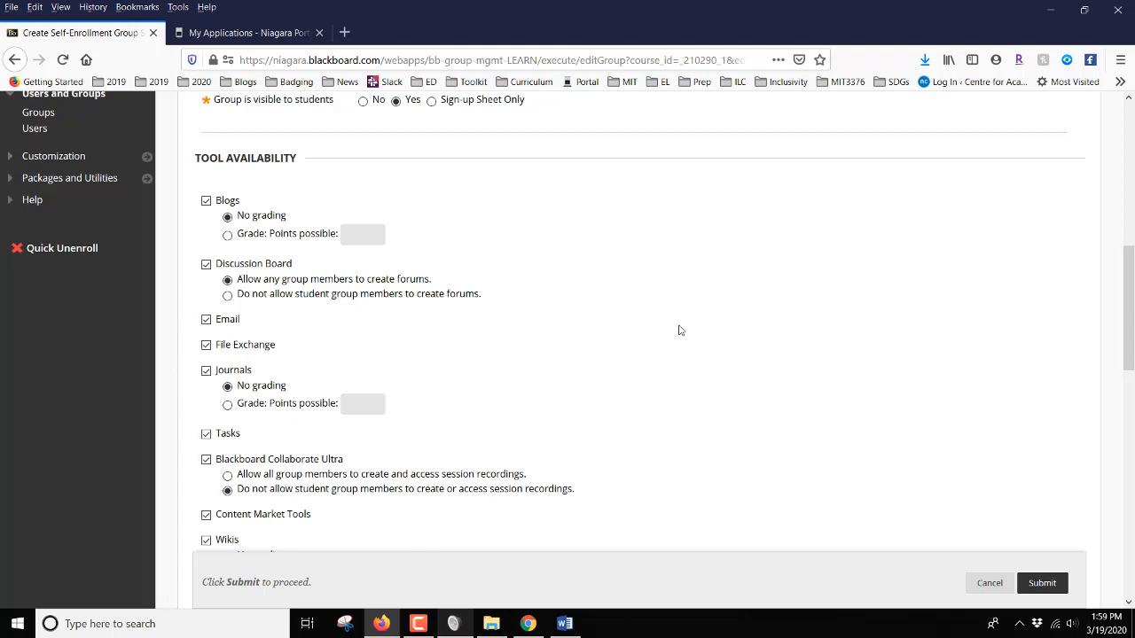
scroll(697, 305, "down", 2)
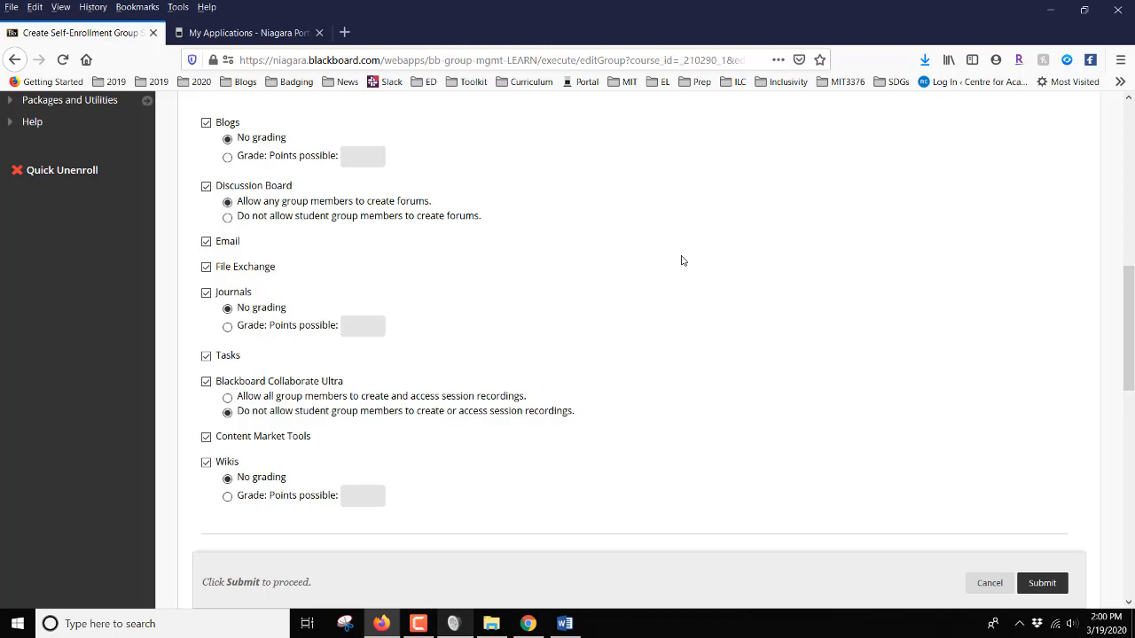
left_click(227, 157)
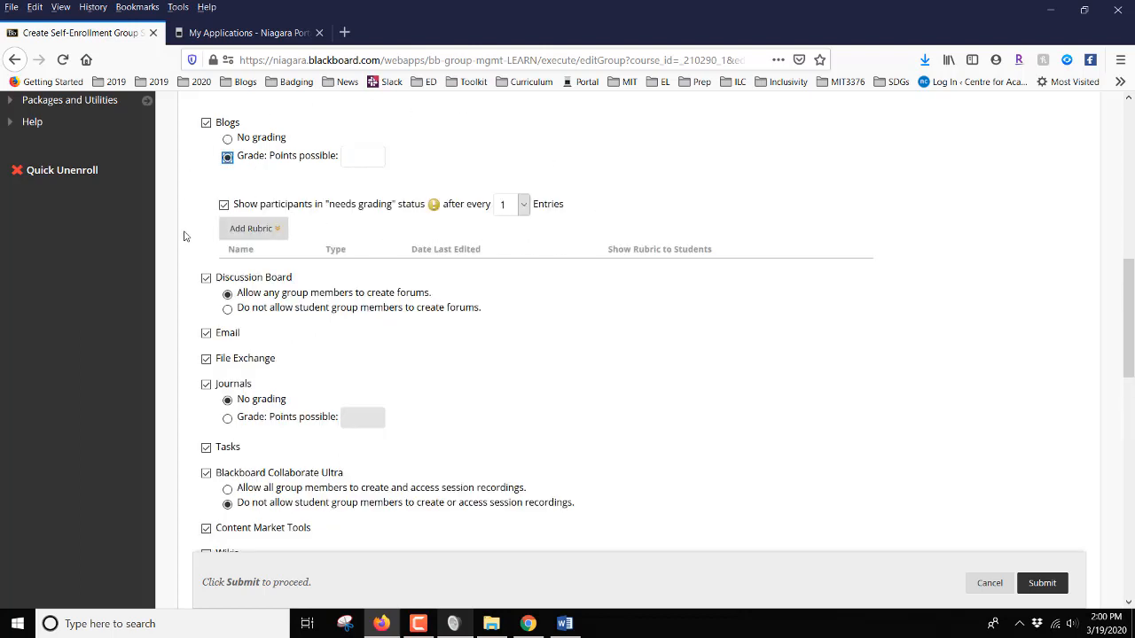
left_click(227, 138)
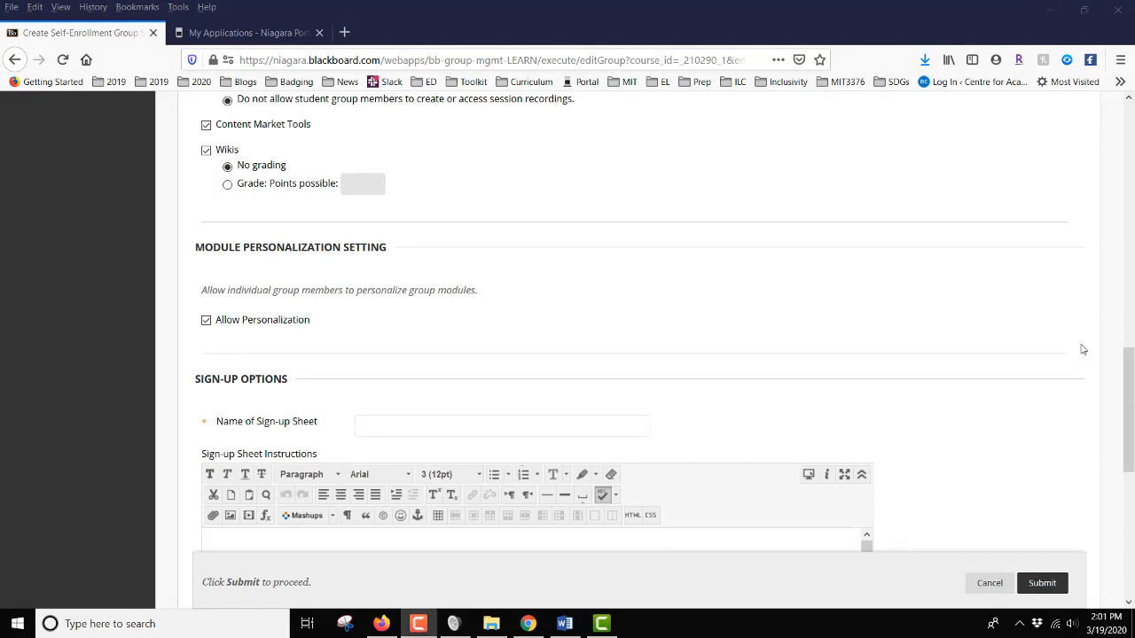
Name the sign-up sheet "Presentation Groups" in the sign-up options
scroll(1083, 350, "down", 2)
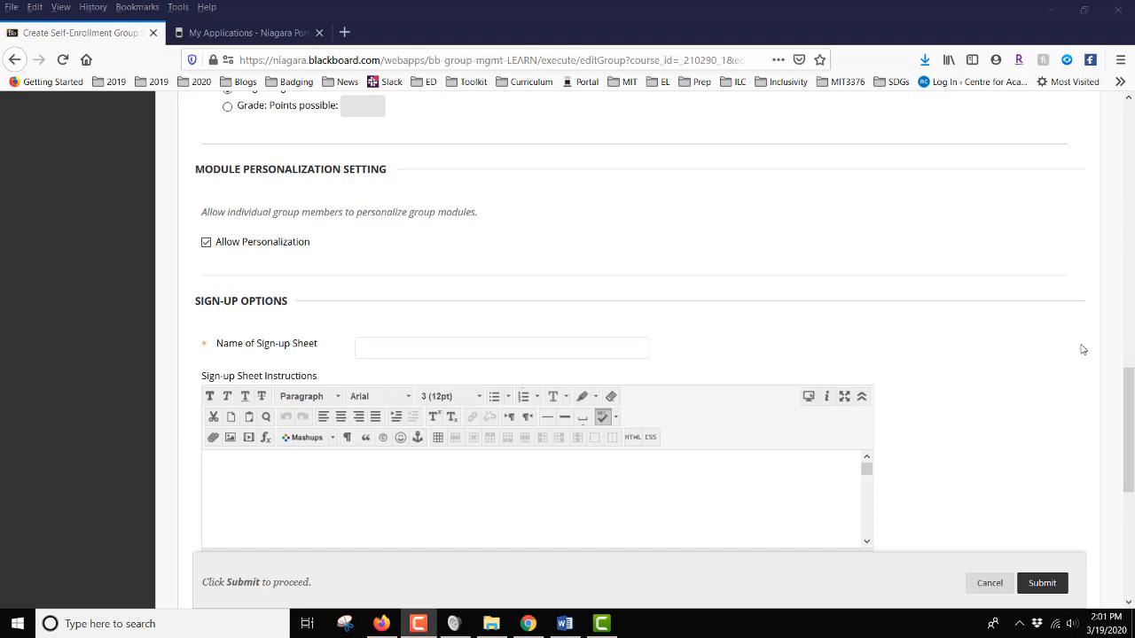
scroll(1081, 349, "down", 3)
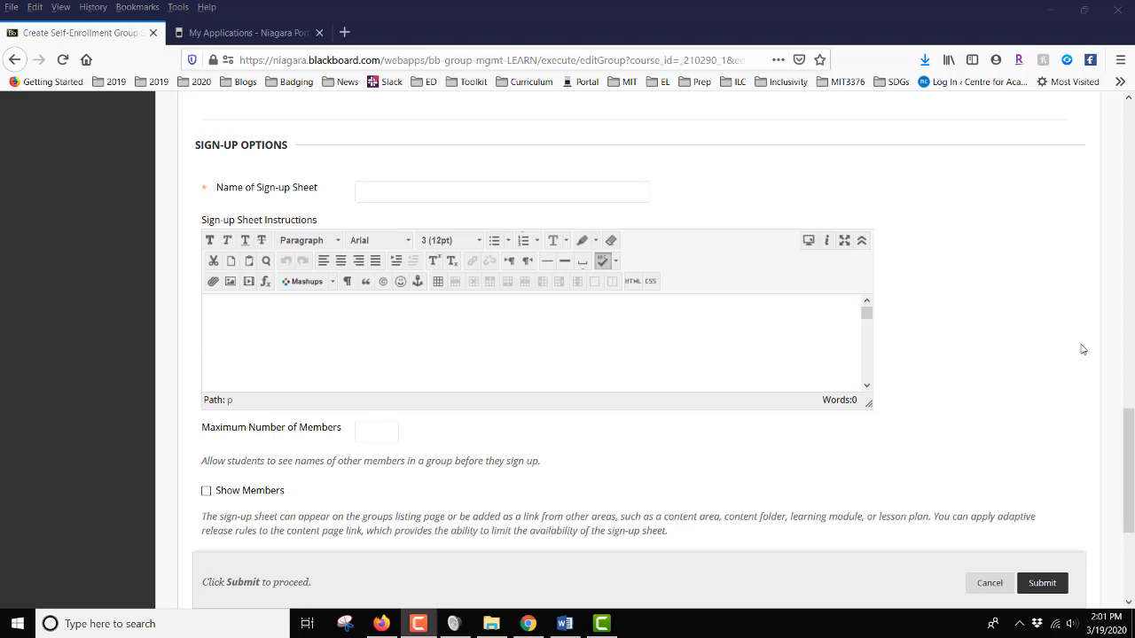
left_click(440, 194)
type("P")
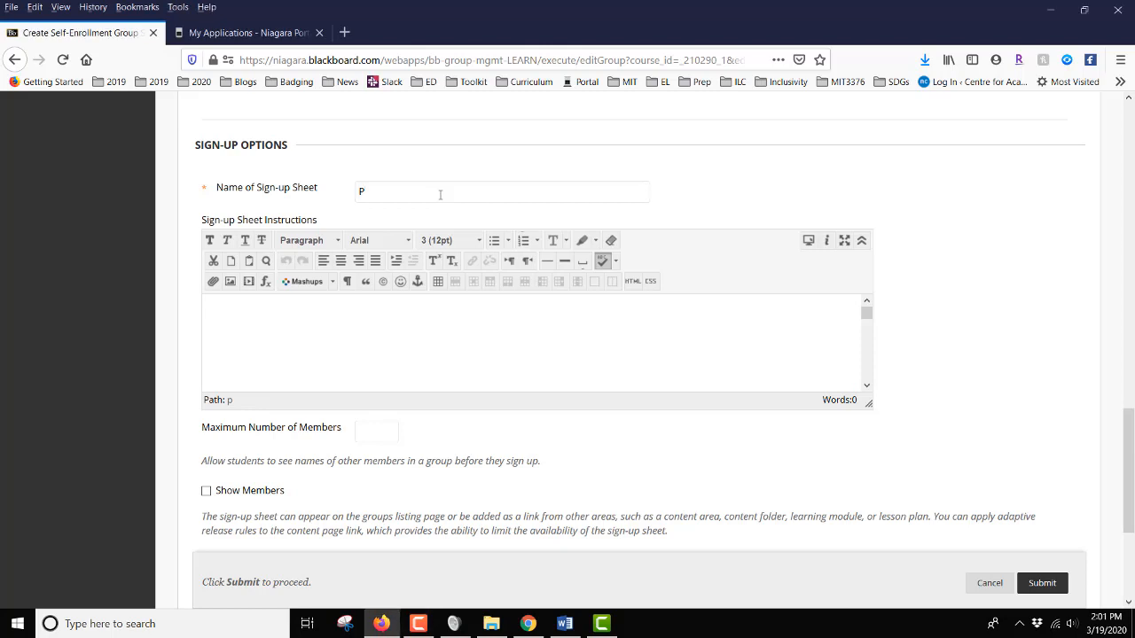
type("resentation Groups")
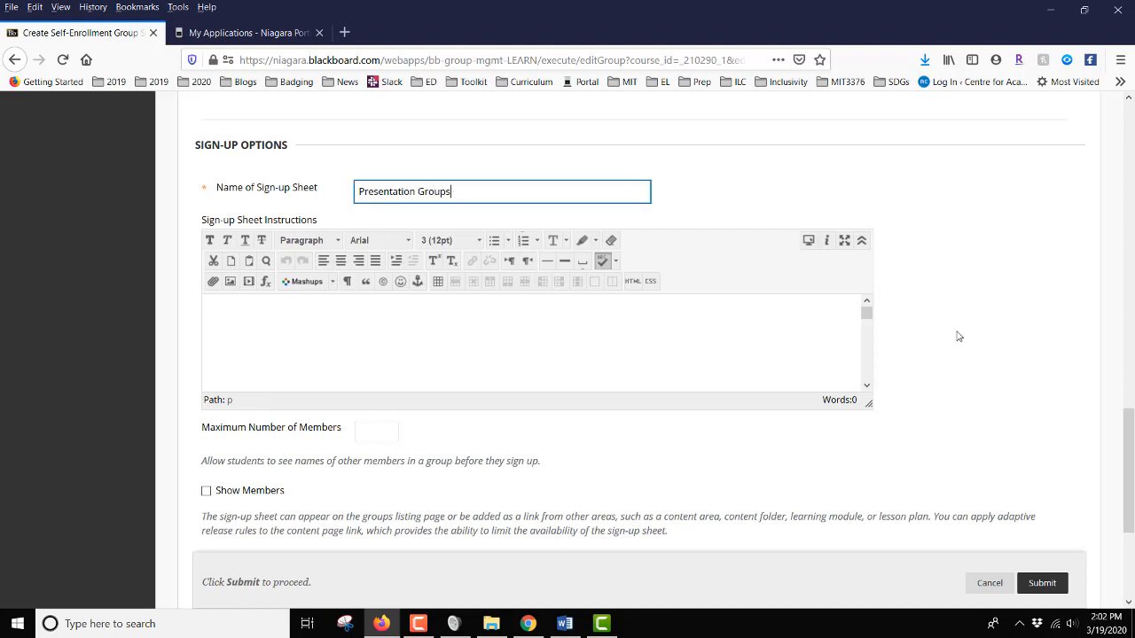
Set the maximum number of members to 5 and let students see group members before signing up
scroll(958, 336, "down", 3)
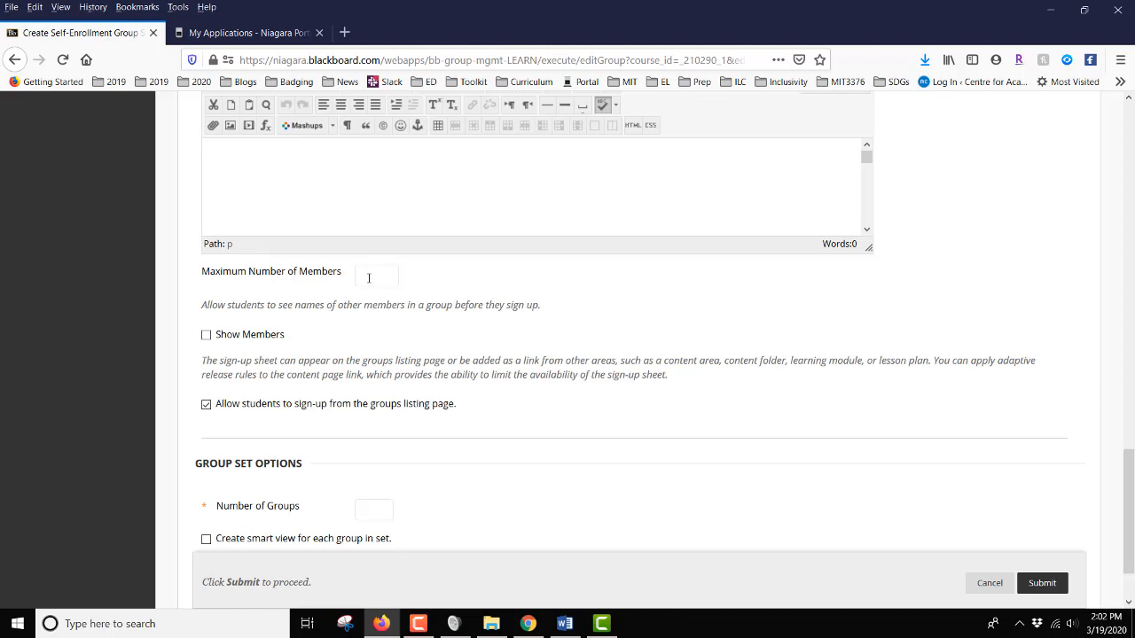
type("5")
scroll(608, 350, "down", 2)
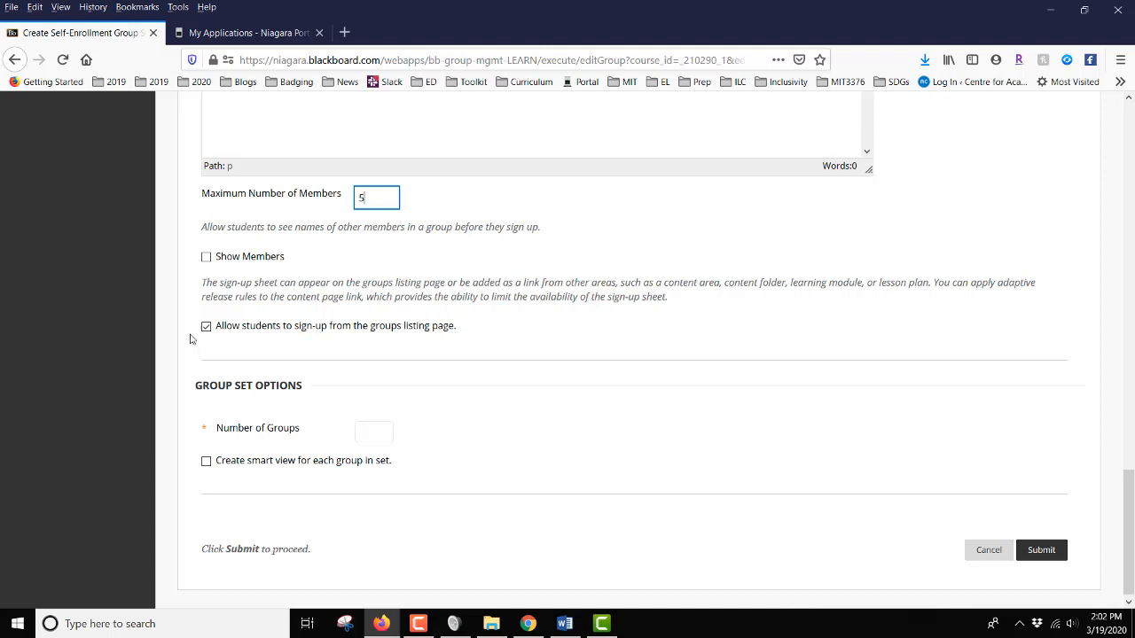
left_click(207, 259)
scroll(584, 280, "down", 1)
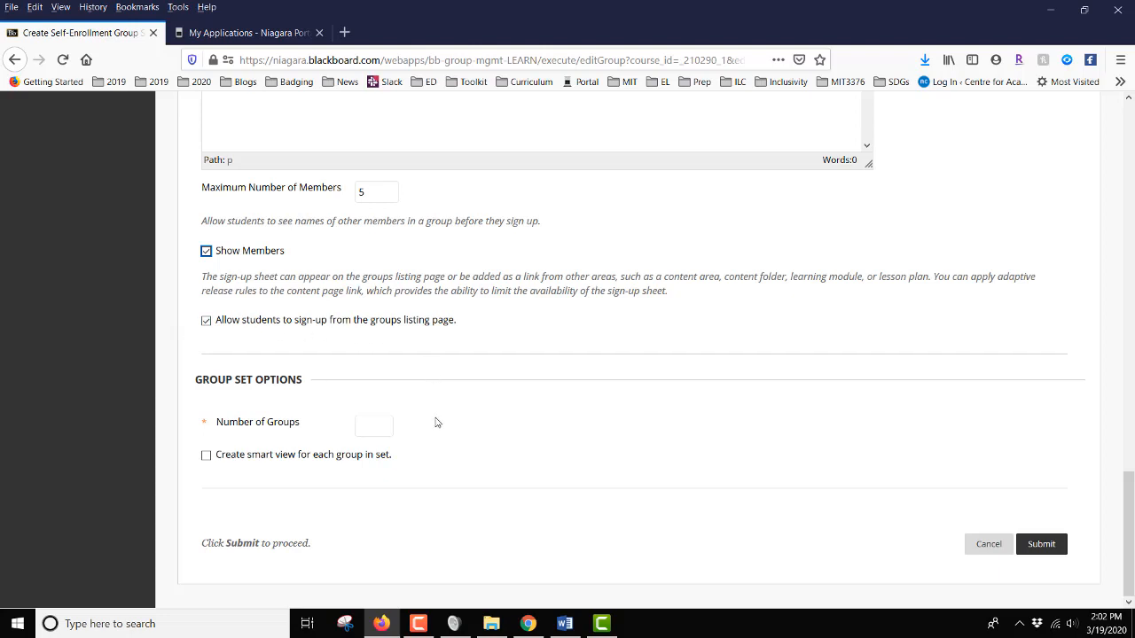
Set the number of groups to 6, enable a smart view for each group, and submit the group set
left_click(377, 427)
type("6")
left_click(388, 446)
left_click(206, 458)
left_click(1043, 547)
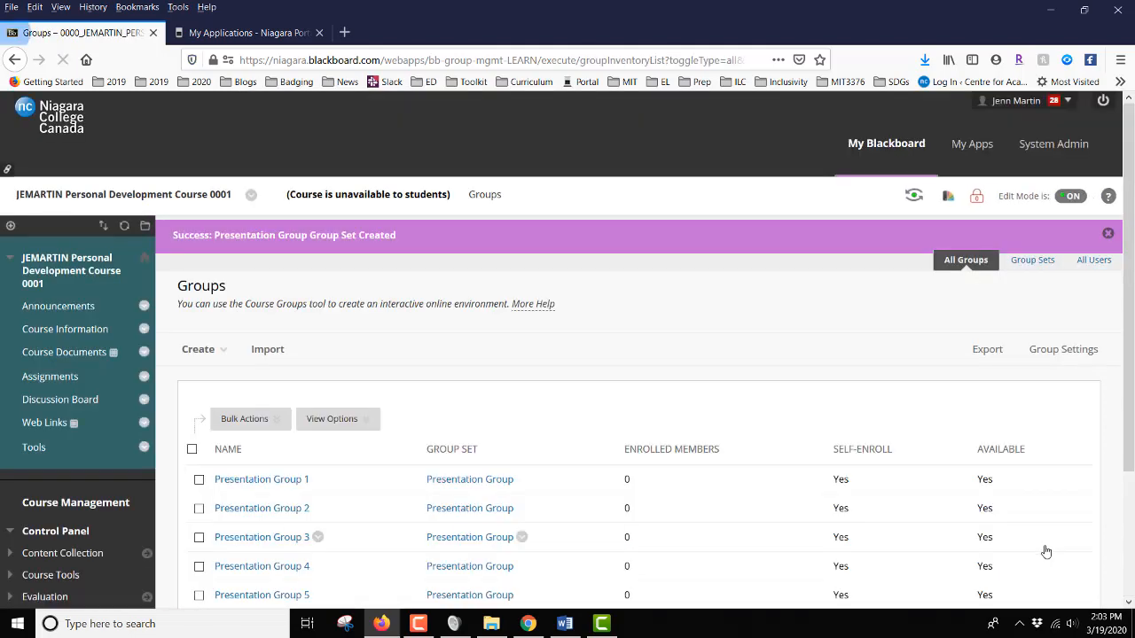
Open Presentation Group 1 to examine its properties, tools and assignments, and return to the groups list
scroll(1076, 408, "down", 3)
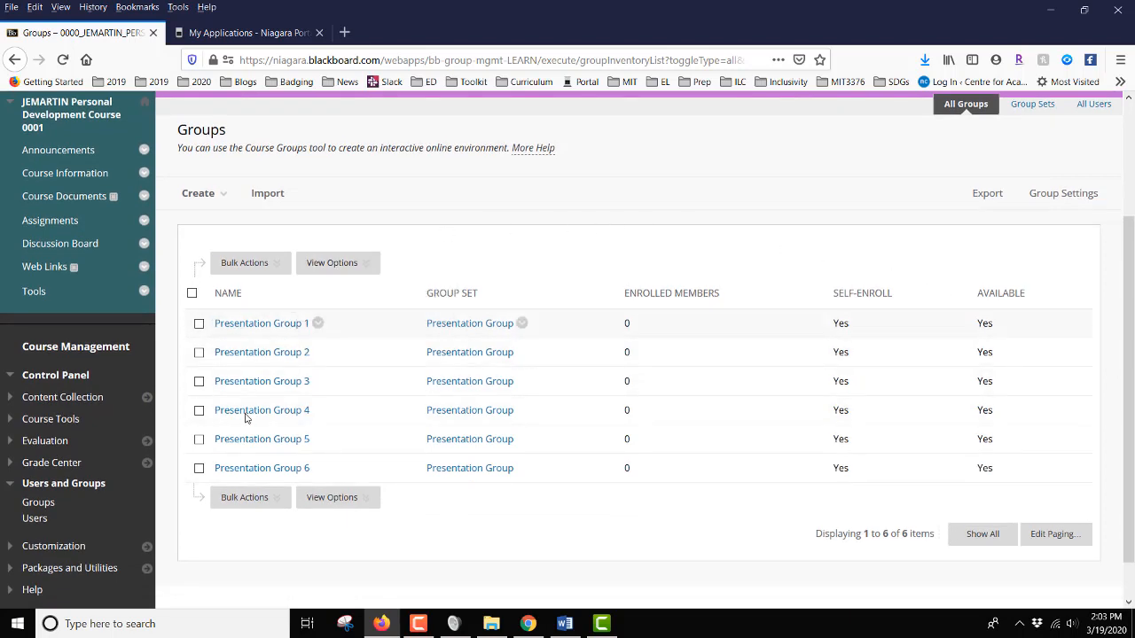
mouse_move(364, 498)
mouse_move(344, 324)
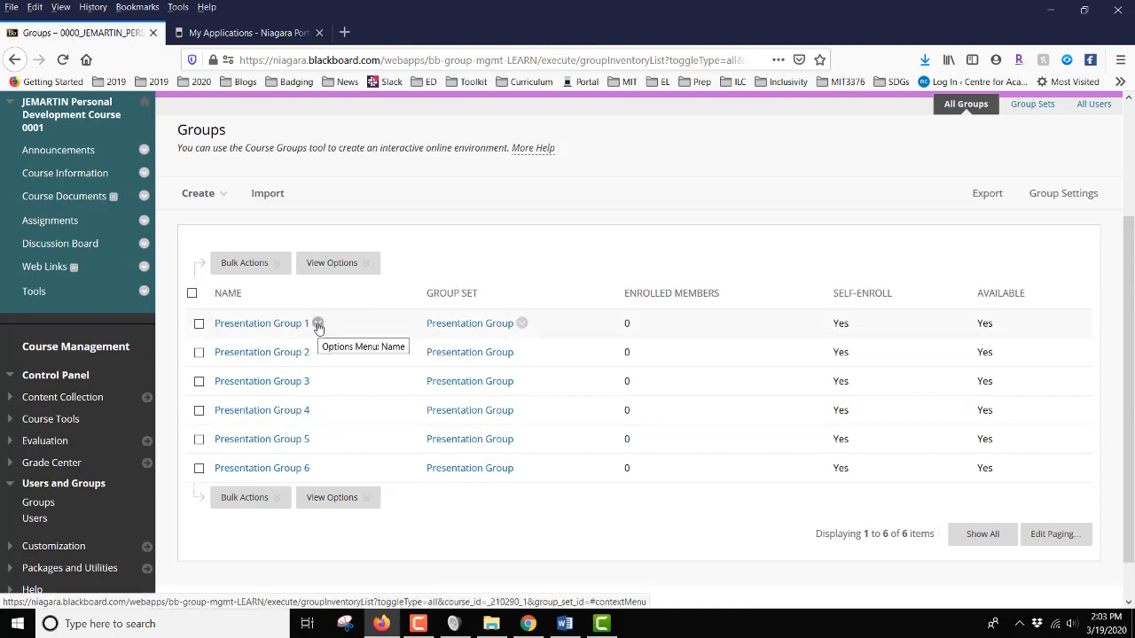
left_click(318, 324)
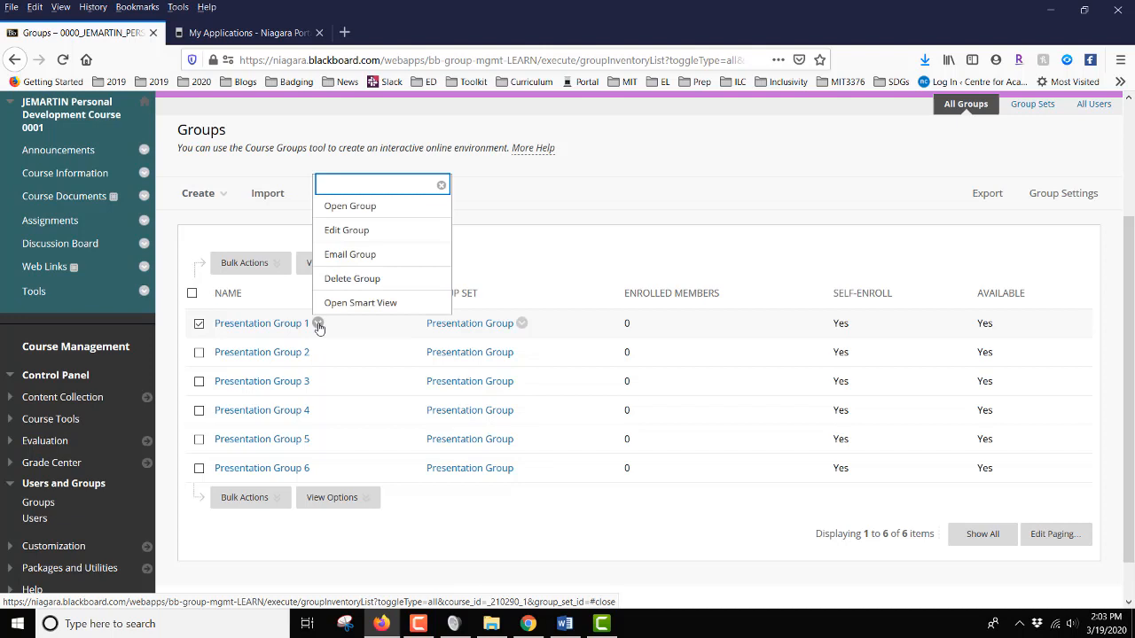
left_click(361, 207)
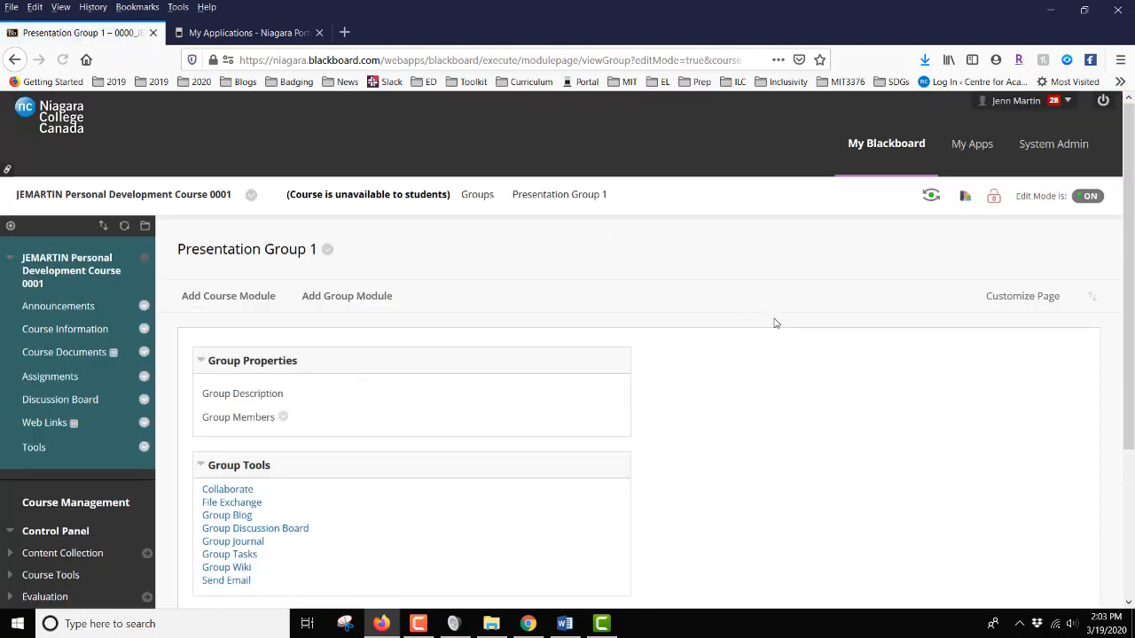
scroll(777, 324, "down", 3)
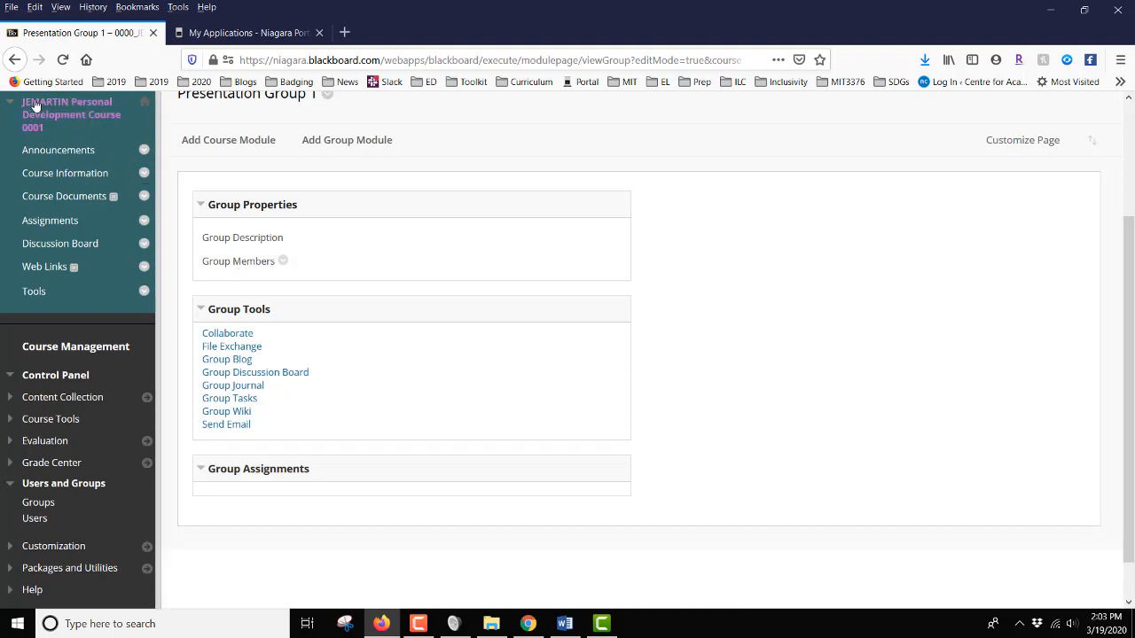
left_click(13, 58)
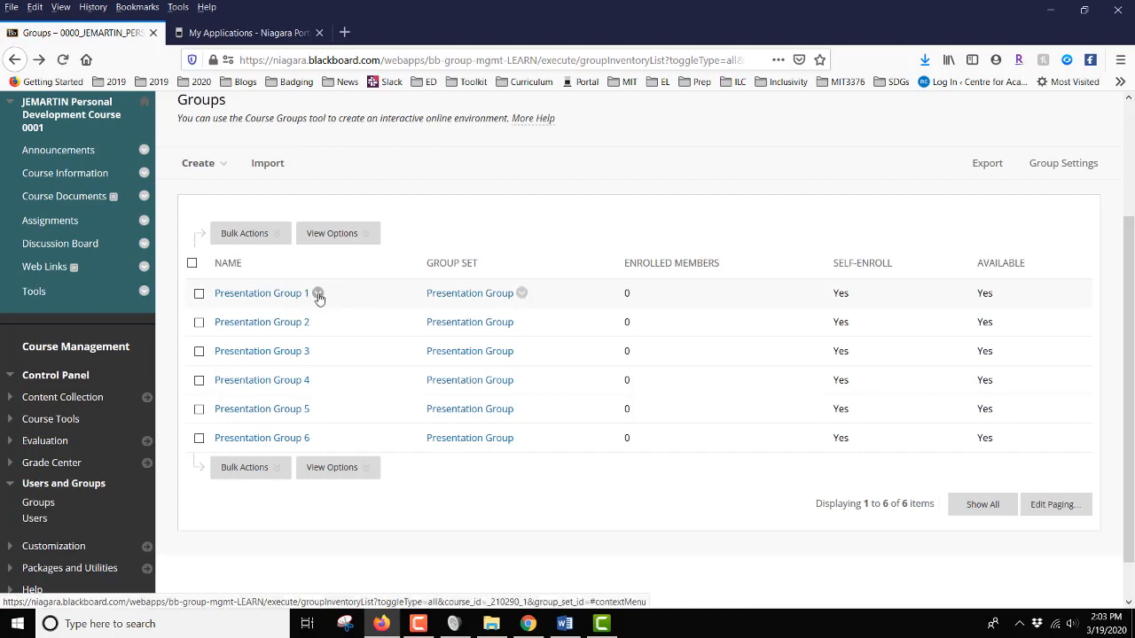
Open Presentation Group 1 for editing to review its visibility and tool availability settings, and return to the groups list
left_click(319, 294)
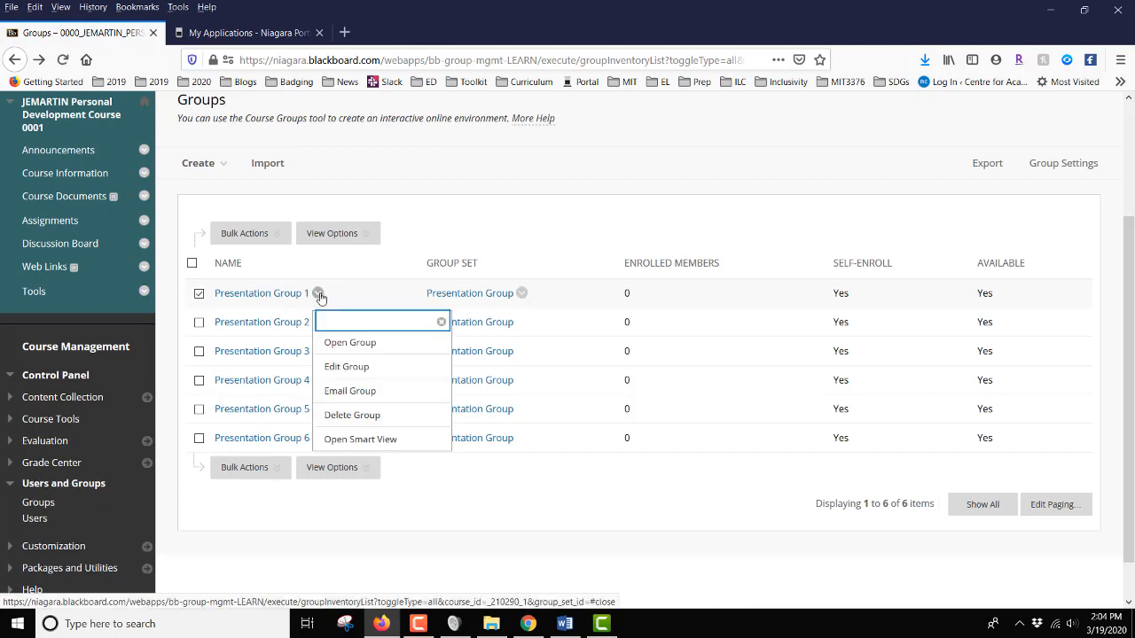
left_click(355, 368)
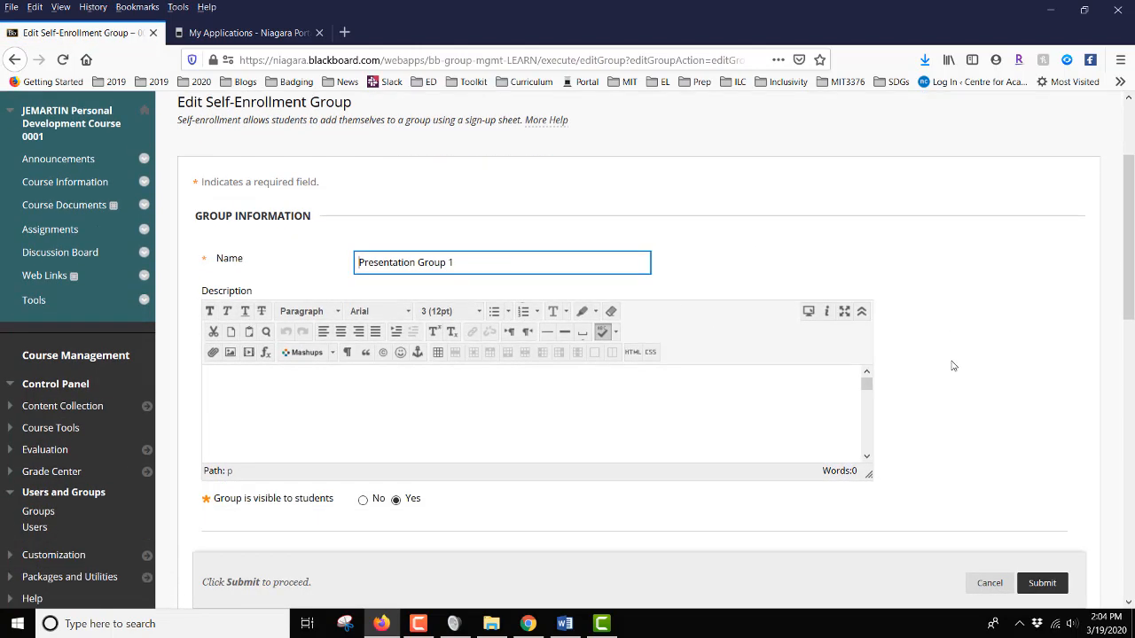
scroll(953, 367, "down", 4)
scroll(948, 368, "down", 1)
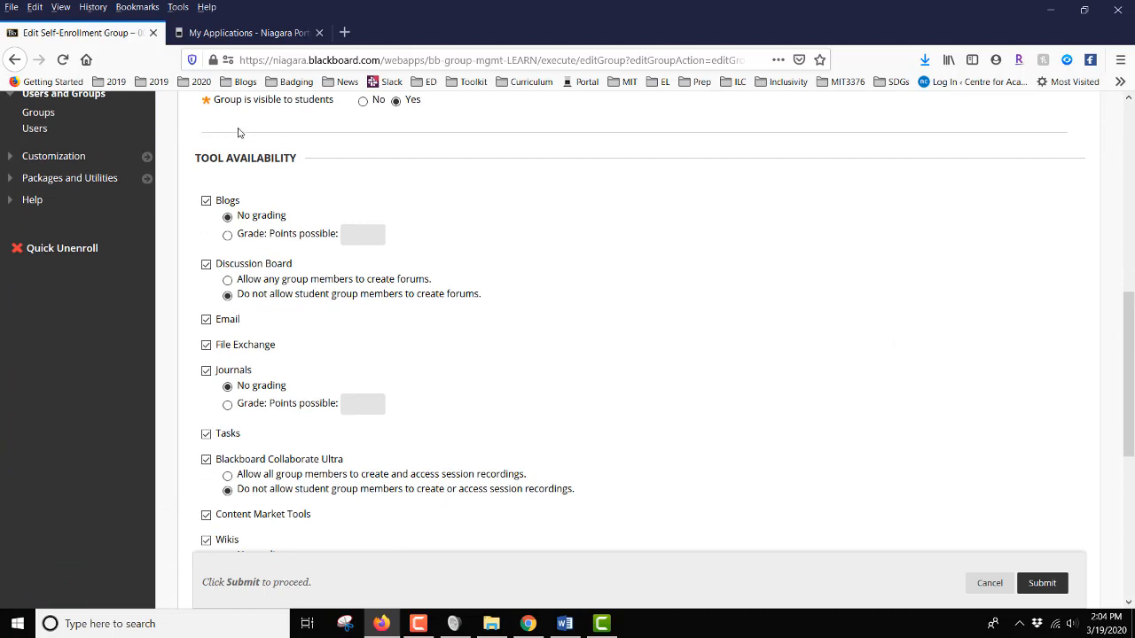
left_click(13, 61)
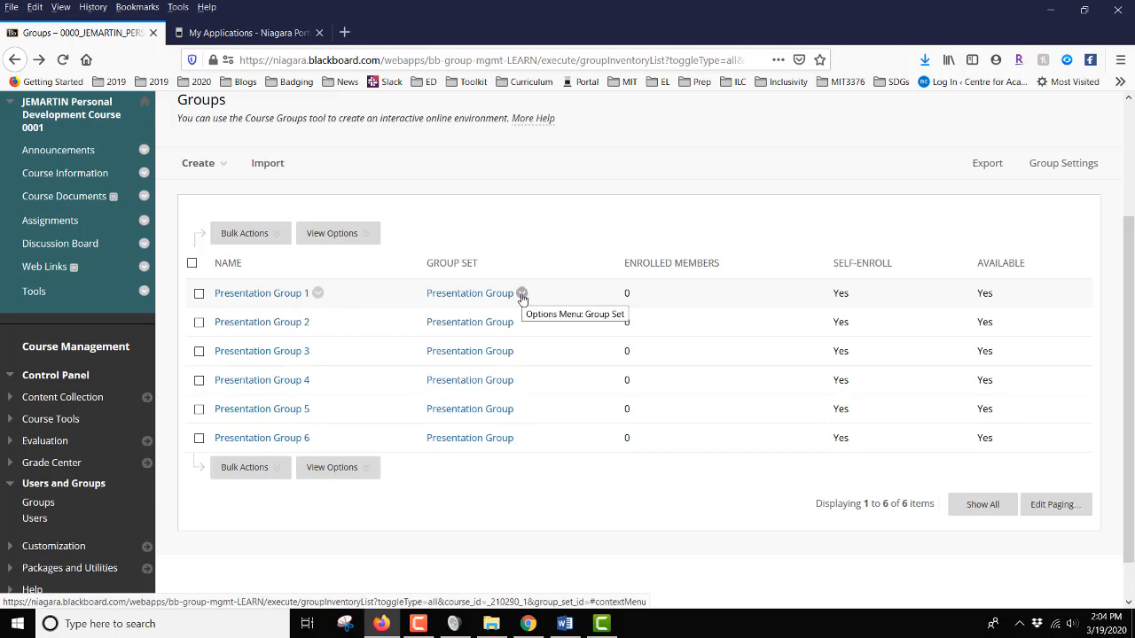
Open the Presentation Group set's properties for editing and review its tool availability and sign-up options
left_click(522, 293)
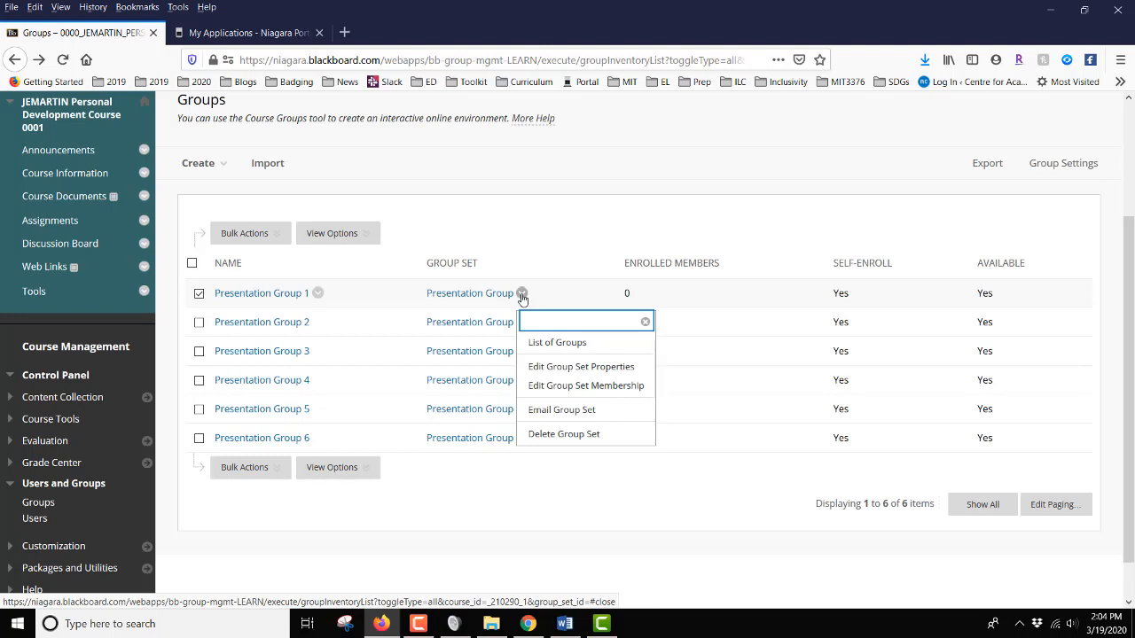
left_click(582, 371)
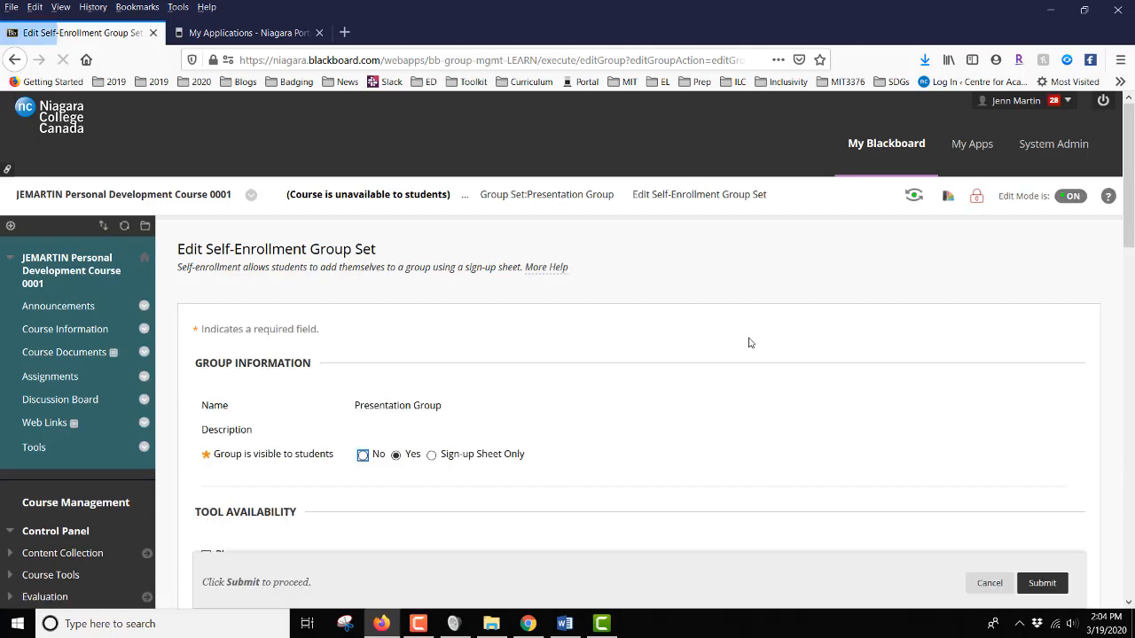
scroll(935, 359, "down", 3)
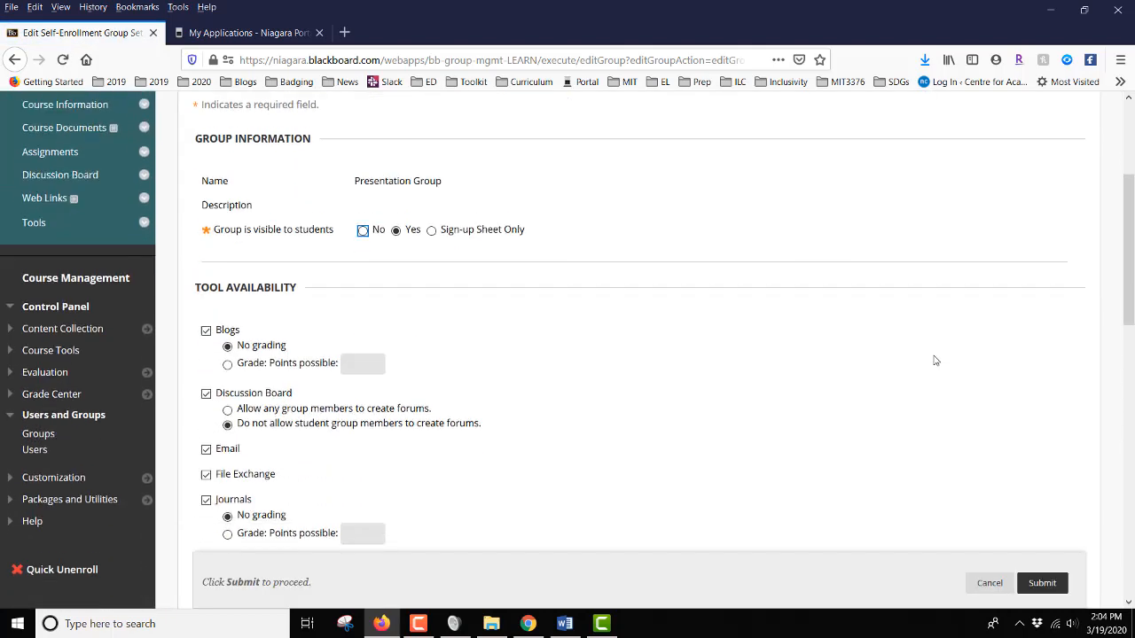
scroll(935, 359, "down", 8)
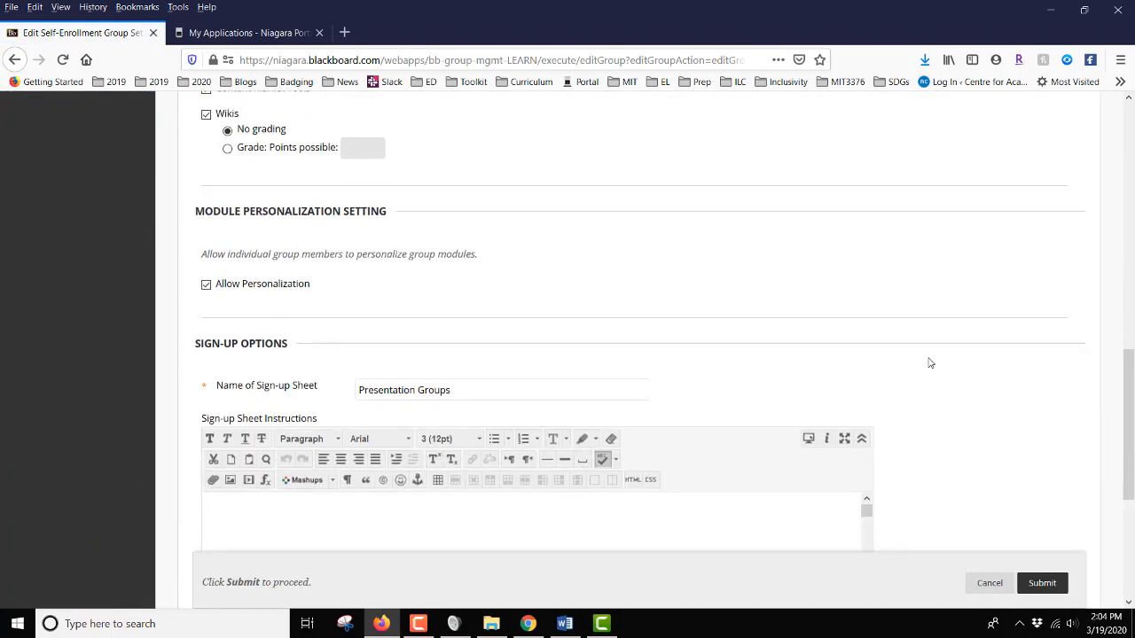
scroll(930, 363, "down", 3)
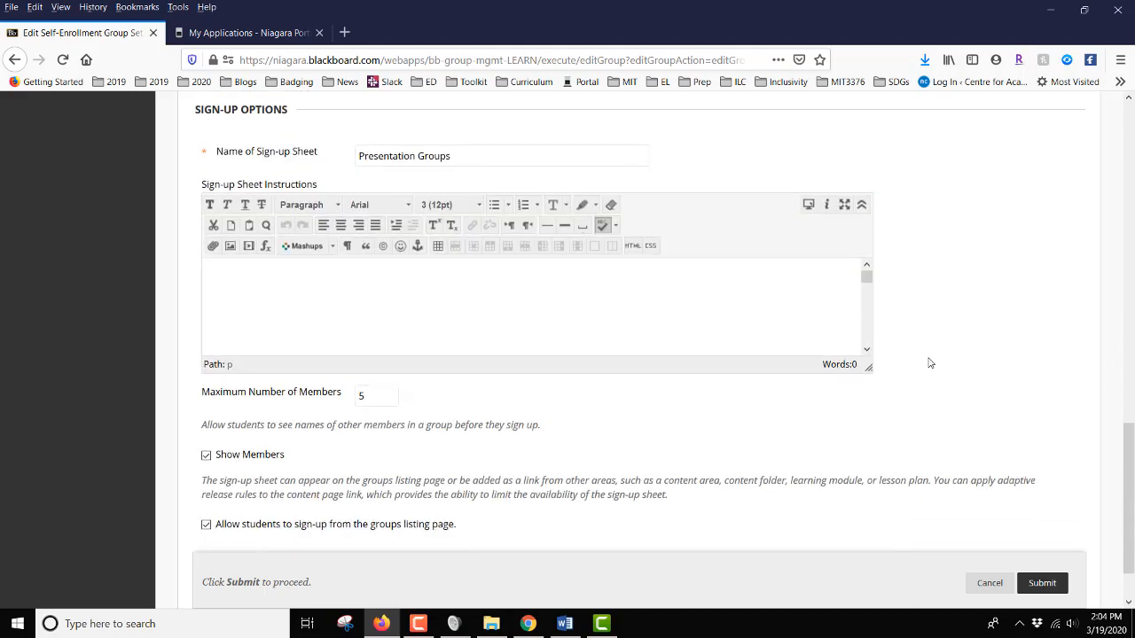
Cancel editing the group set's properties and open the list of groups in the Presentation Group set
scroll(930, 364, "down", 1)
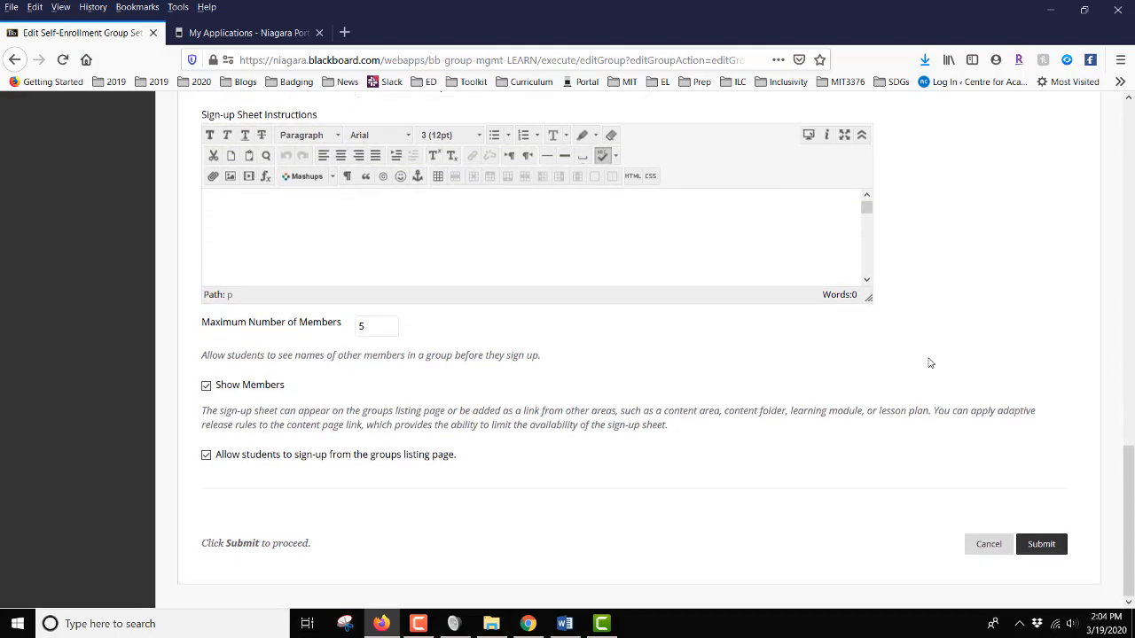
left_click(990, 547)
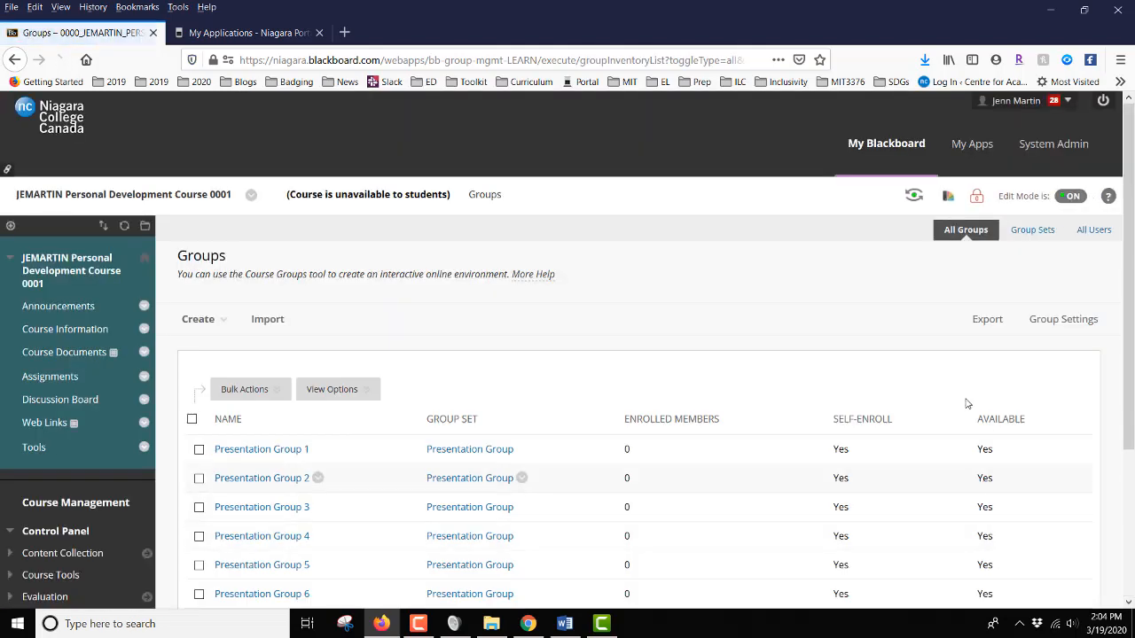
left_click(522, 373)
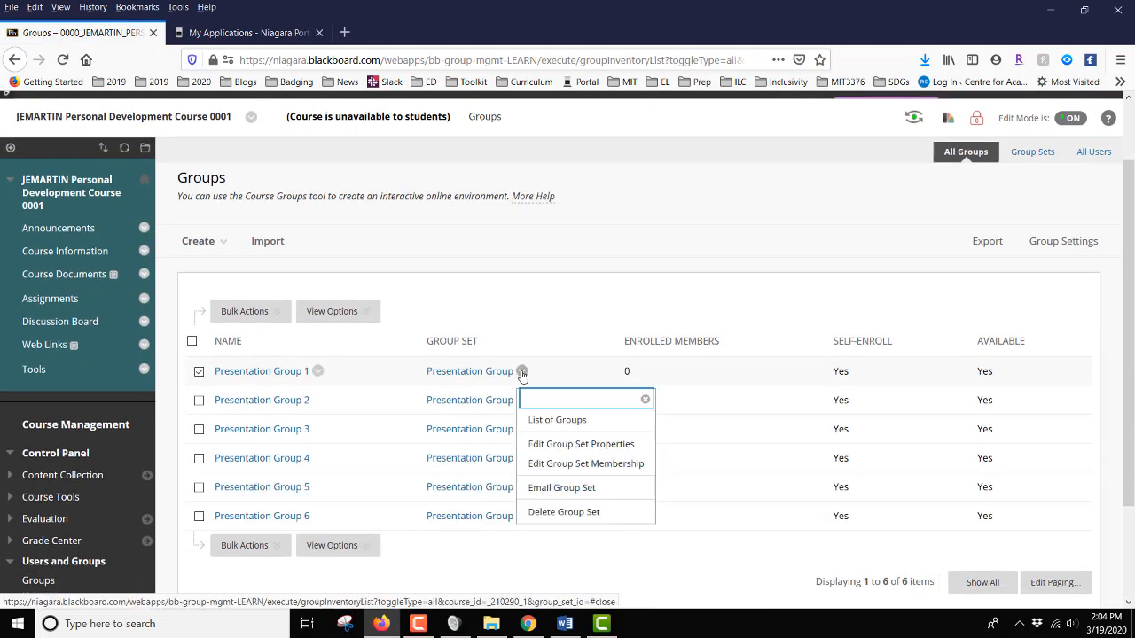
left_click(573, 424)
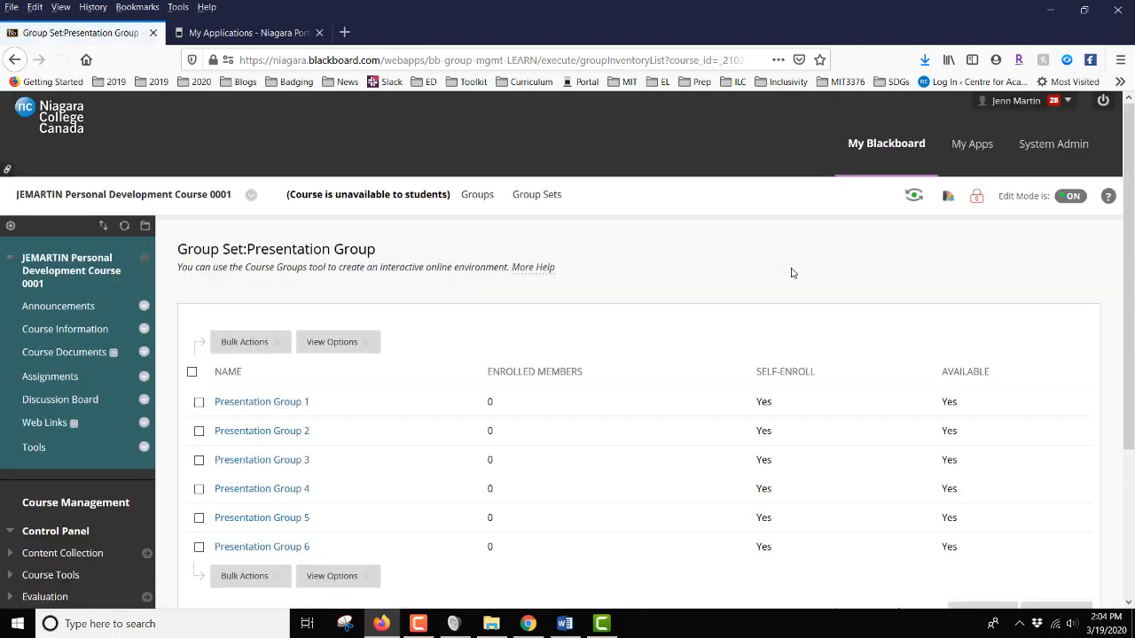
scroll(793, 273, "down", 2)
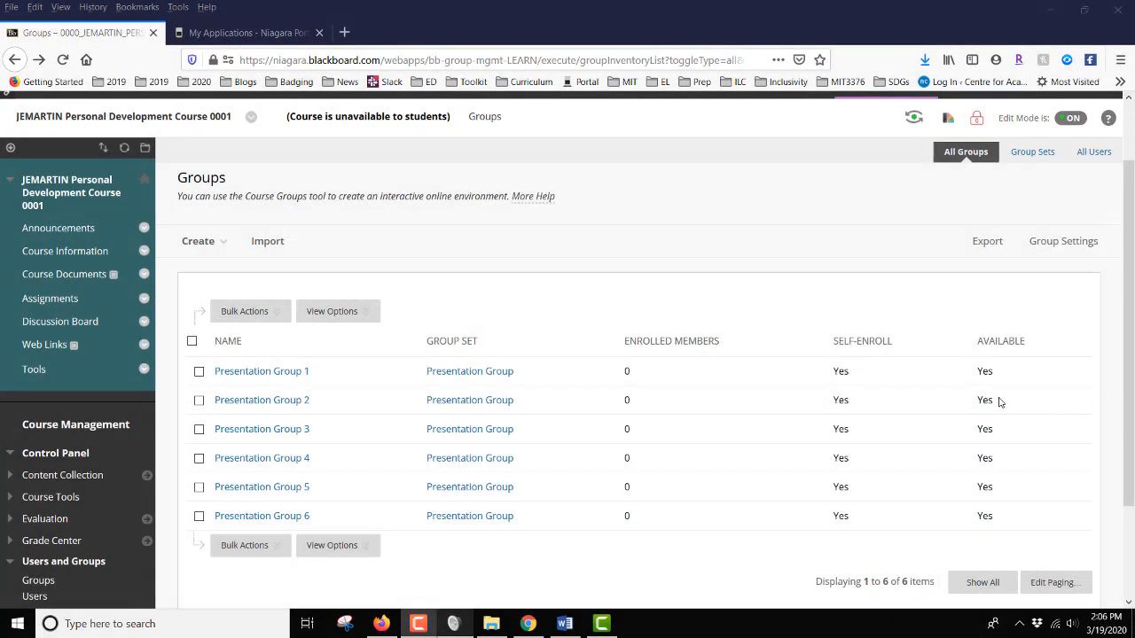
Open the Presentation Group set's membership for editing and review the name, add-user and delete options of each group
mouse_move(524, 374)
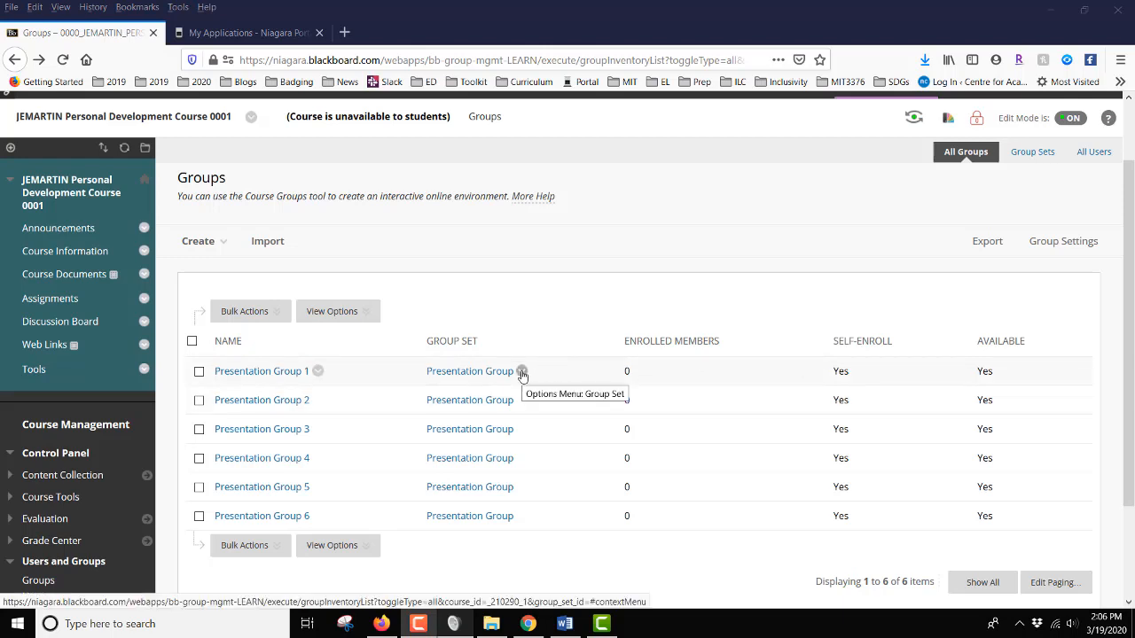
left_click(523, 372)
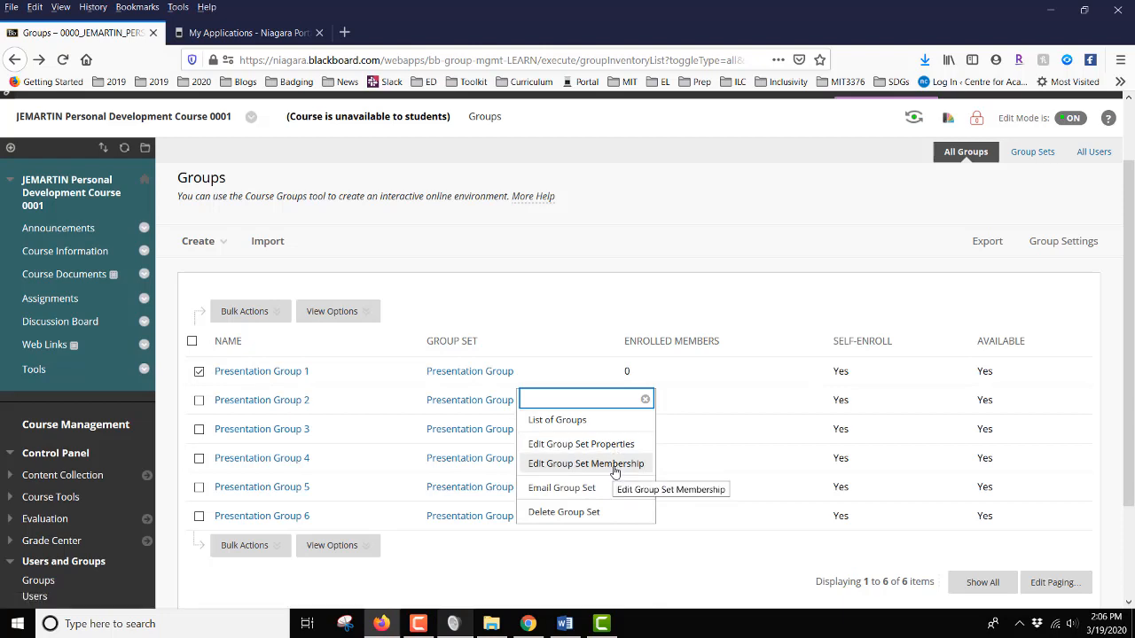
left_click(585, 464)
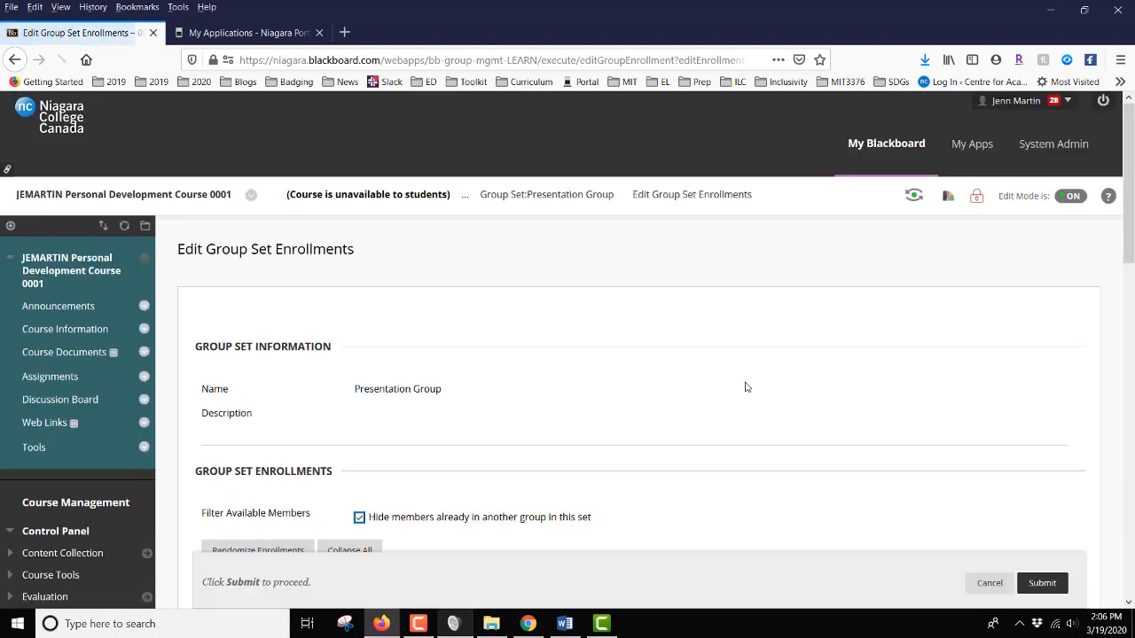
scroll(826, 377, "down", 8)
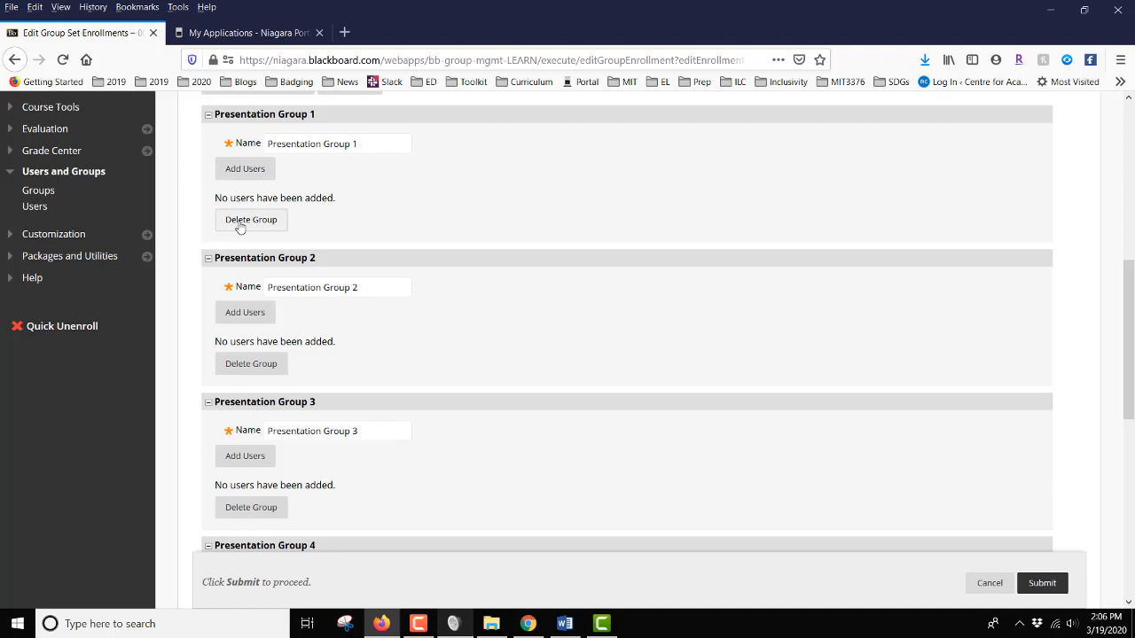
scroll(674, 293, "down", 5)
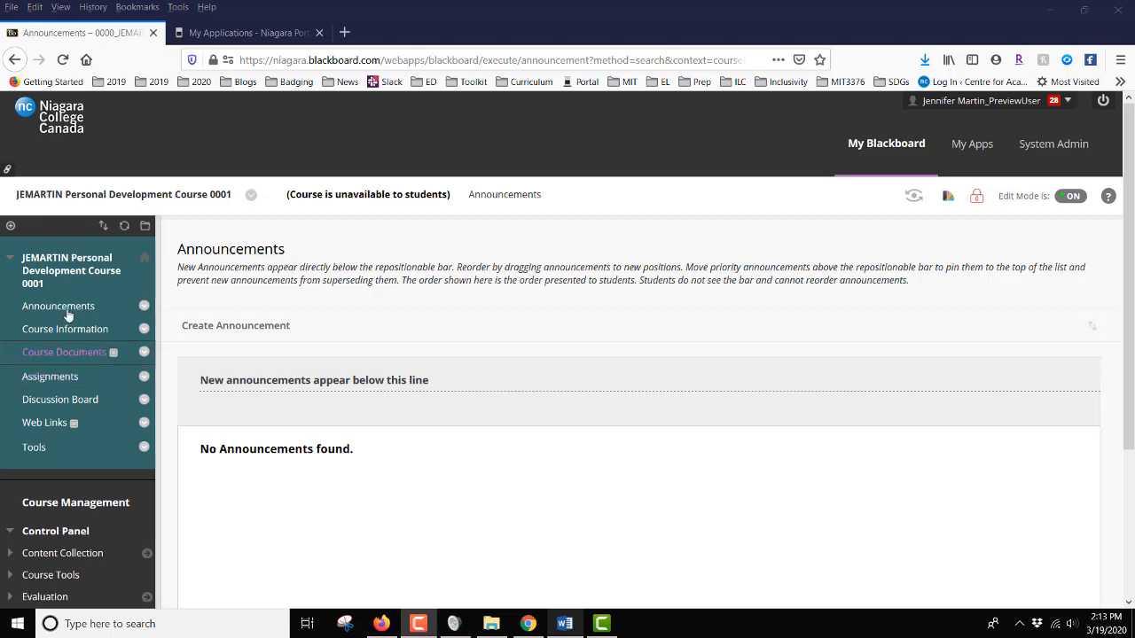
Add a tool link of type Groups, named Groups and available to users, to the course menu
left_click(10, 226)
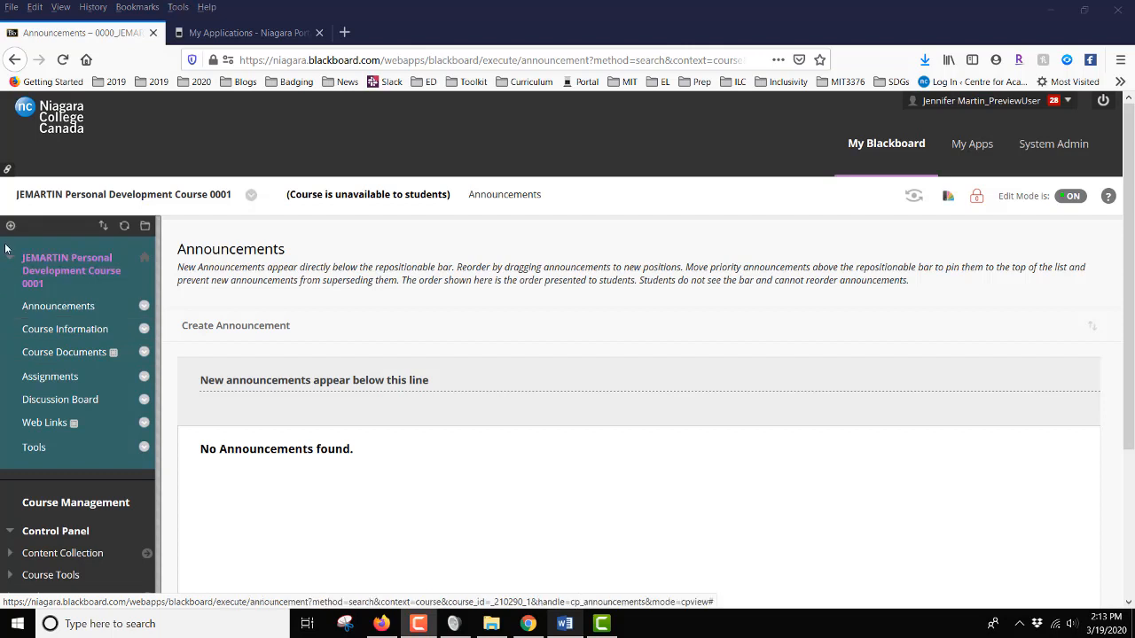
left_click(10, 226)
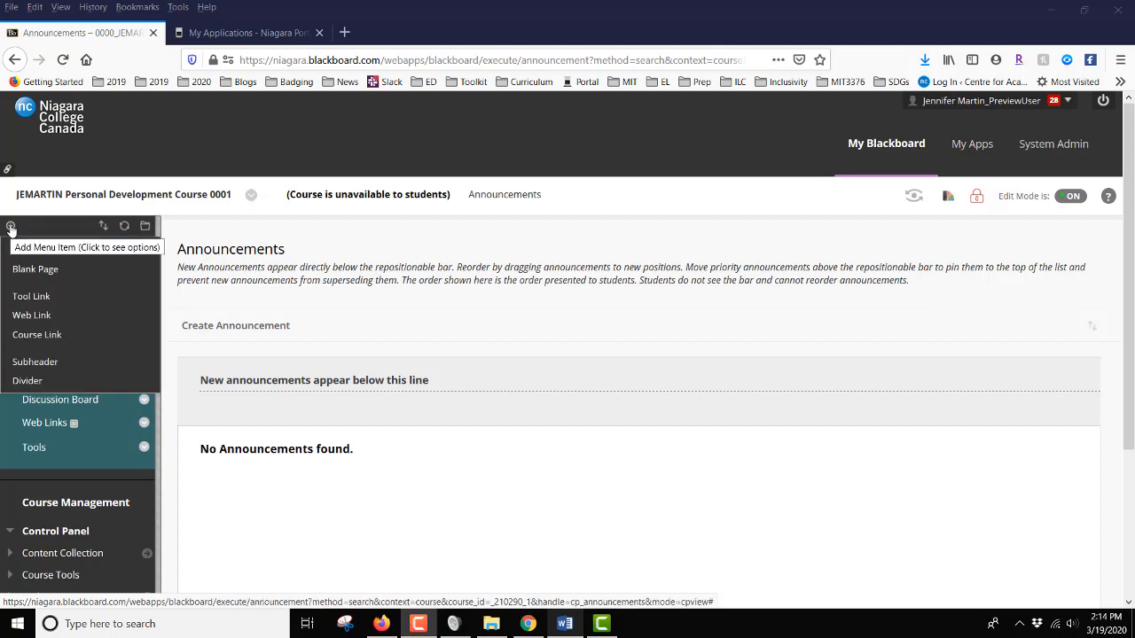
left_click(11, 226)
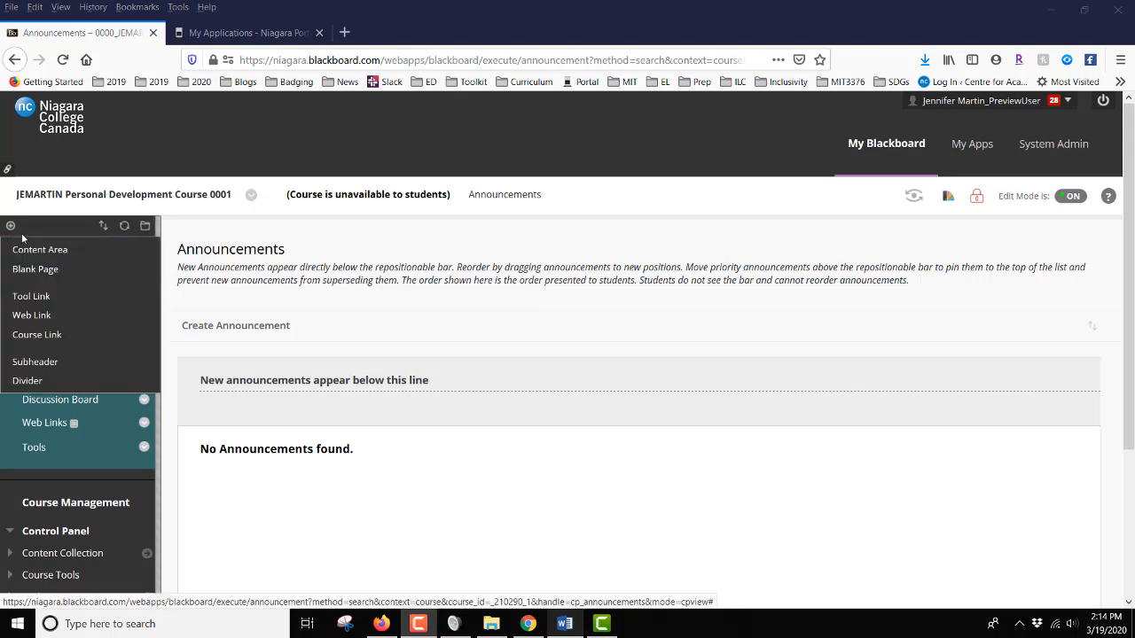
left_click(11, 227)
left_click(10, 226)
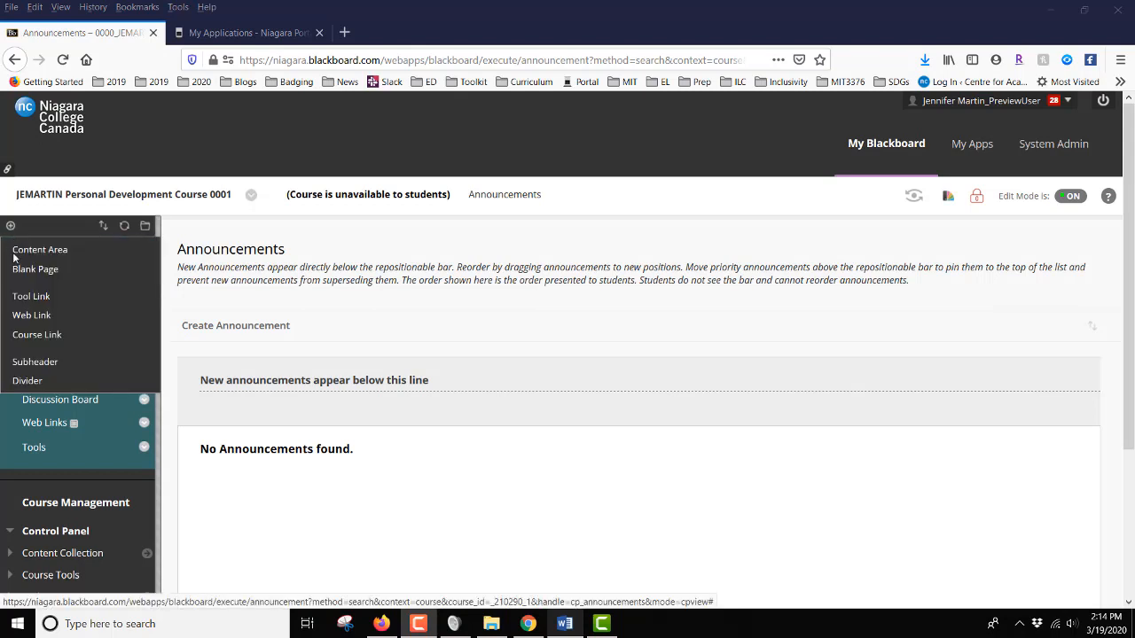
left_click(23, 298)
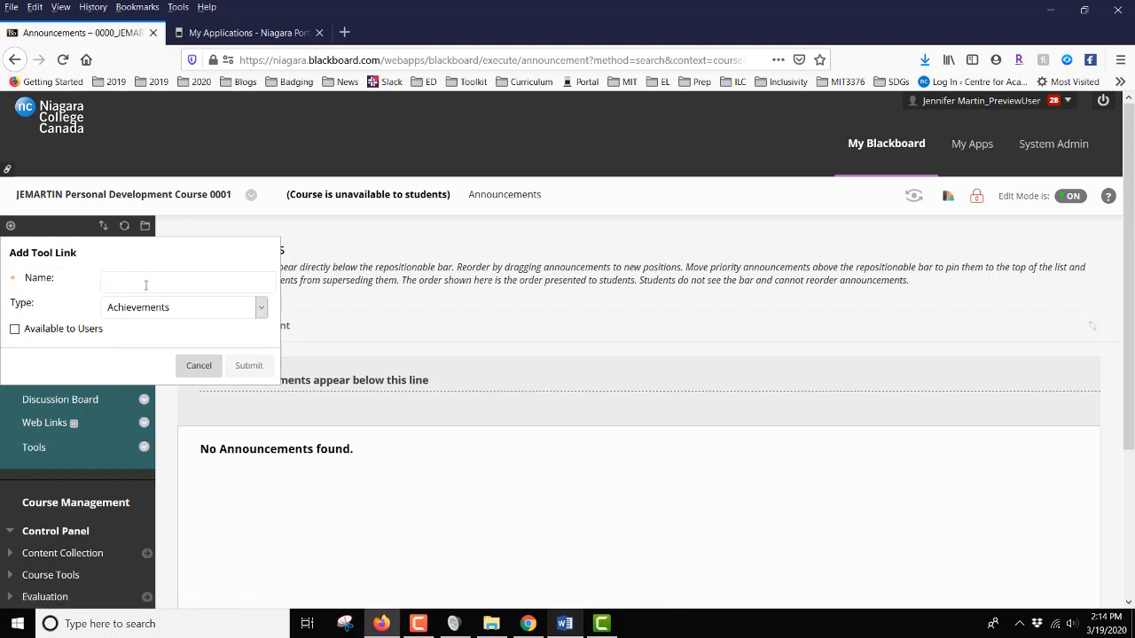
left_click(260, 308)
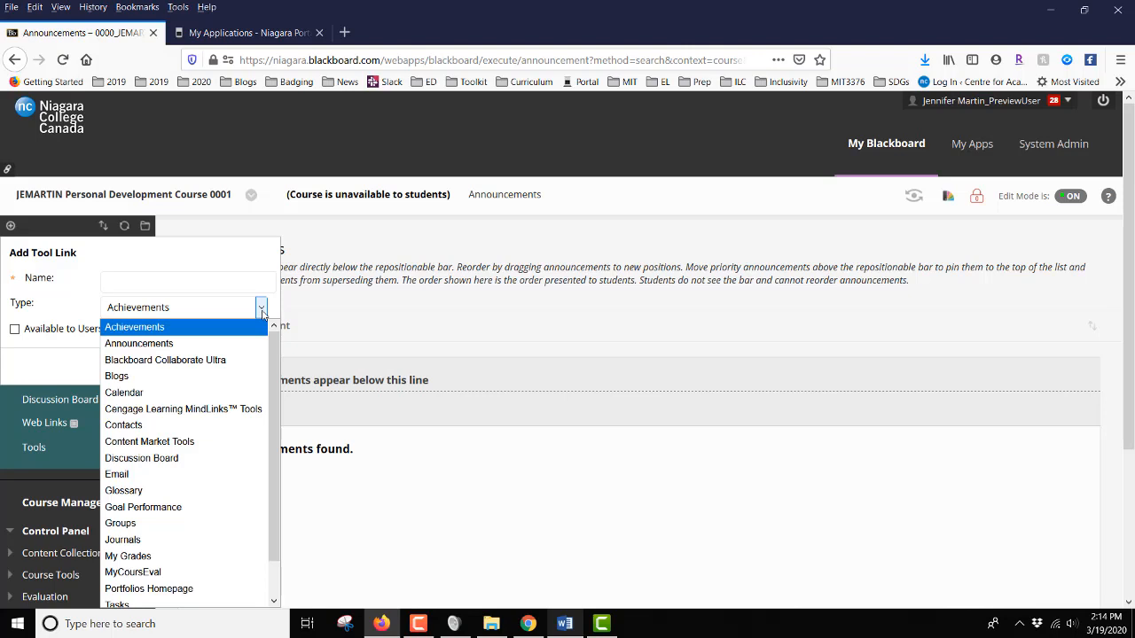
left_click(178, 526)
left_click(124, 282)
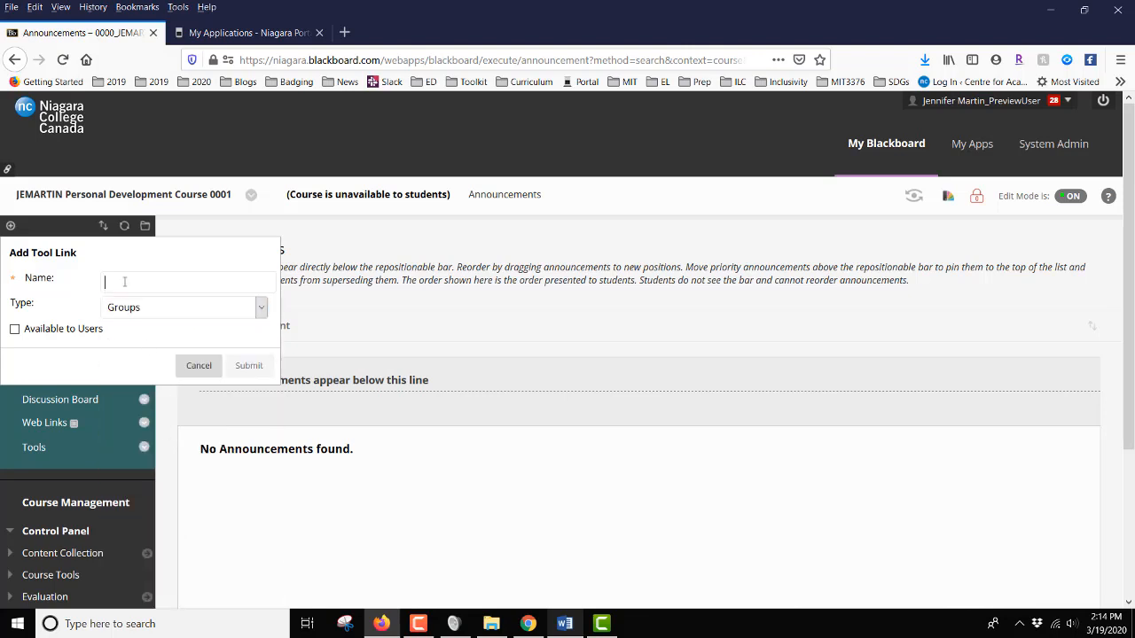
type("Groups")
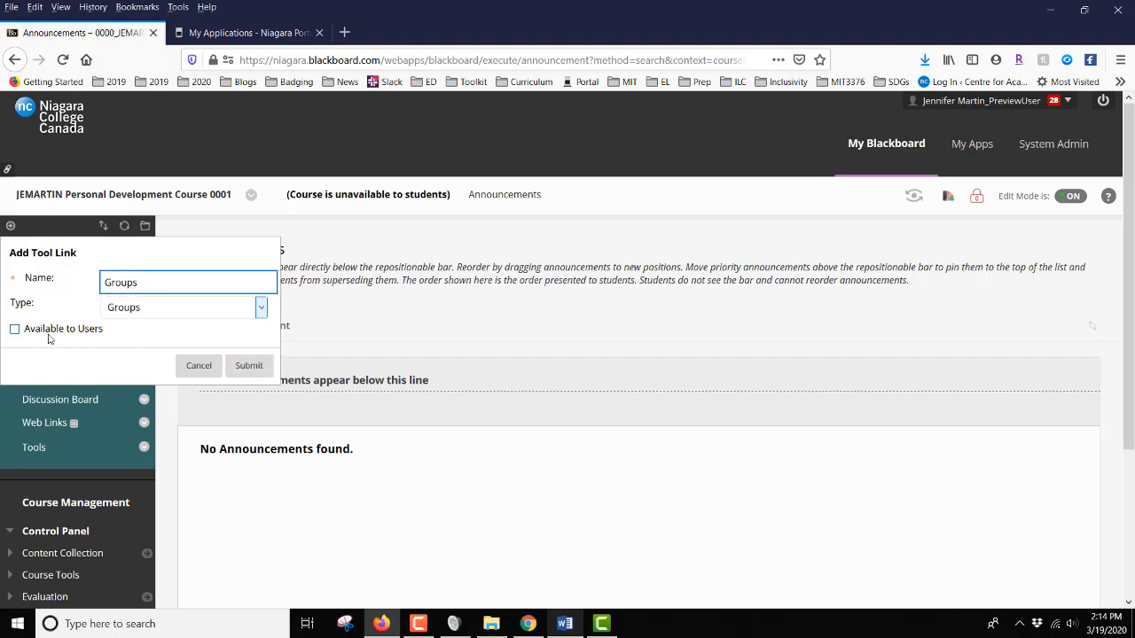
left_click(14, 332)
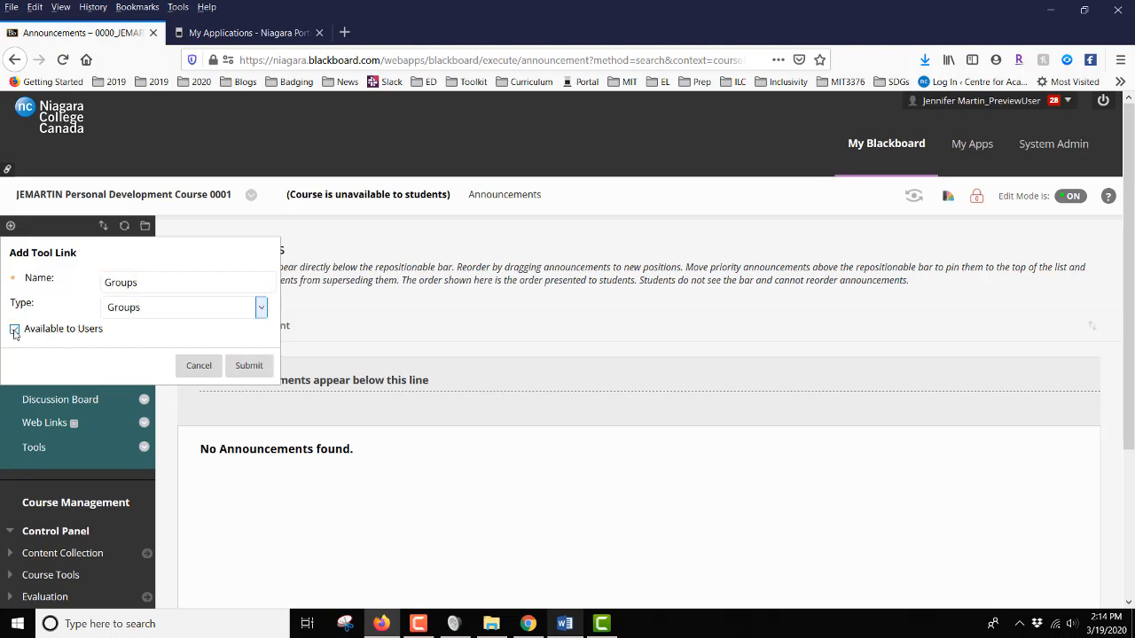
left_click(248, 367)
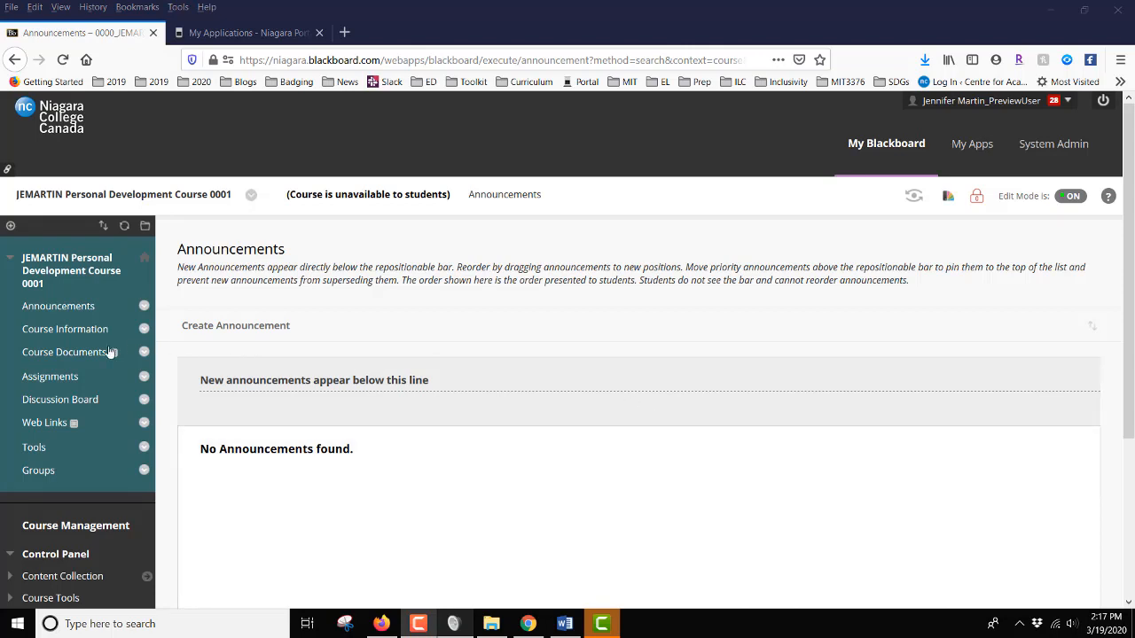
Create a group link in Course Documents that links to the Presentation Group set, and continue to its link information
left_click(57, 355)
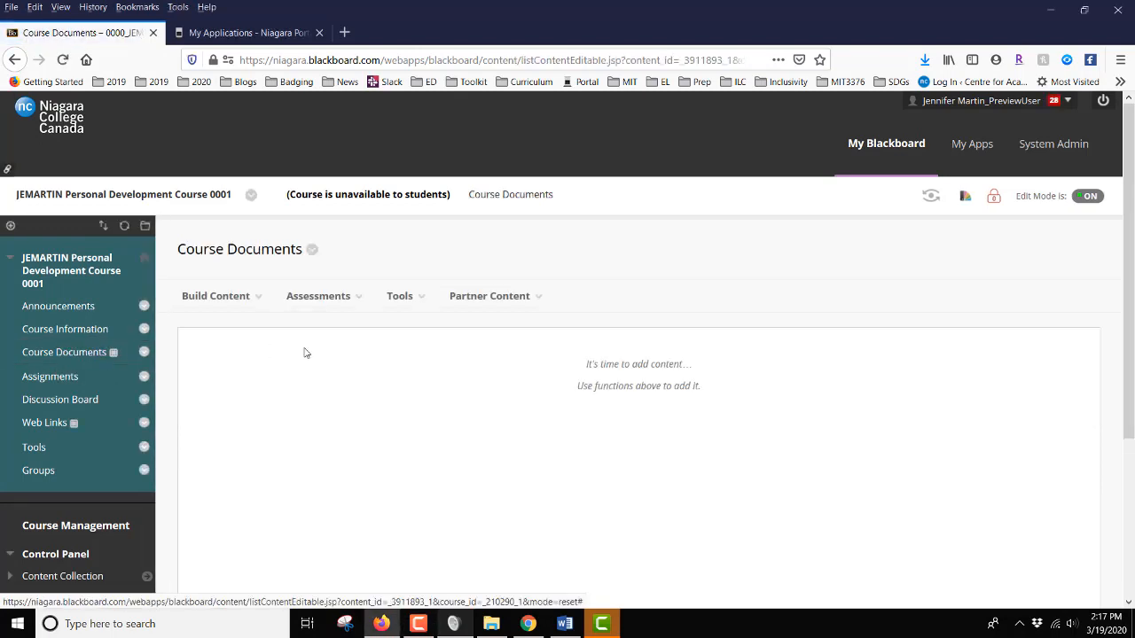
mouse_move(413, 299)
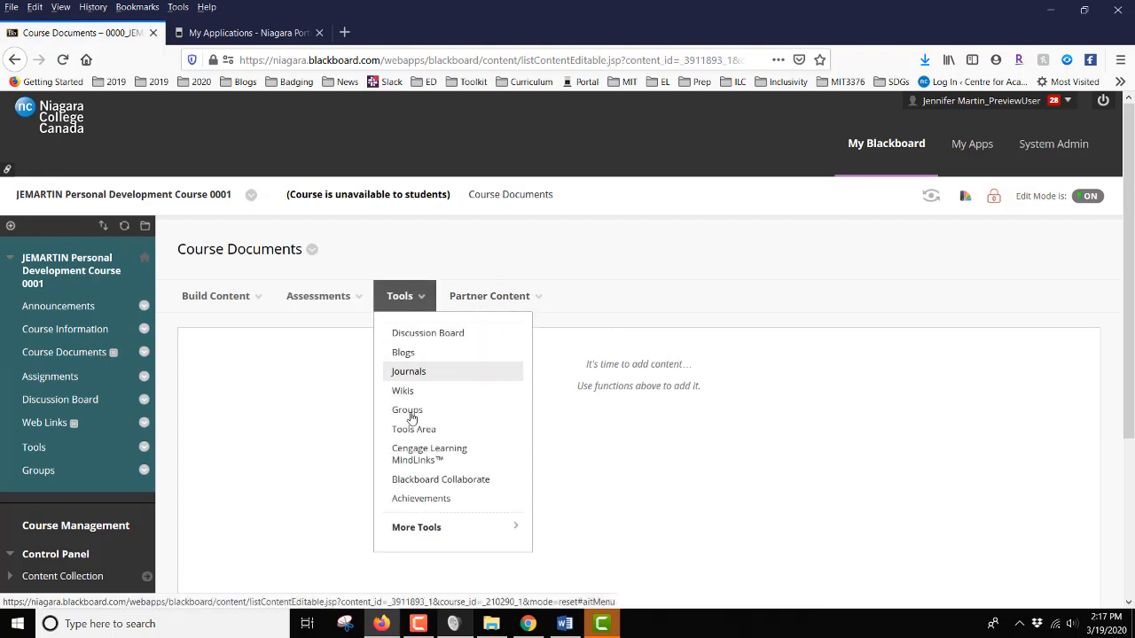
left_click(411, 412)
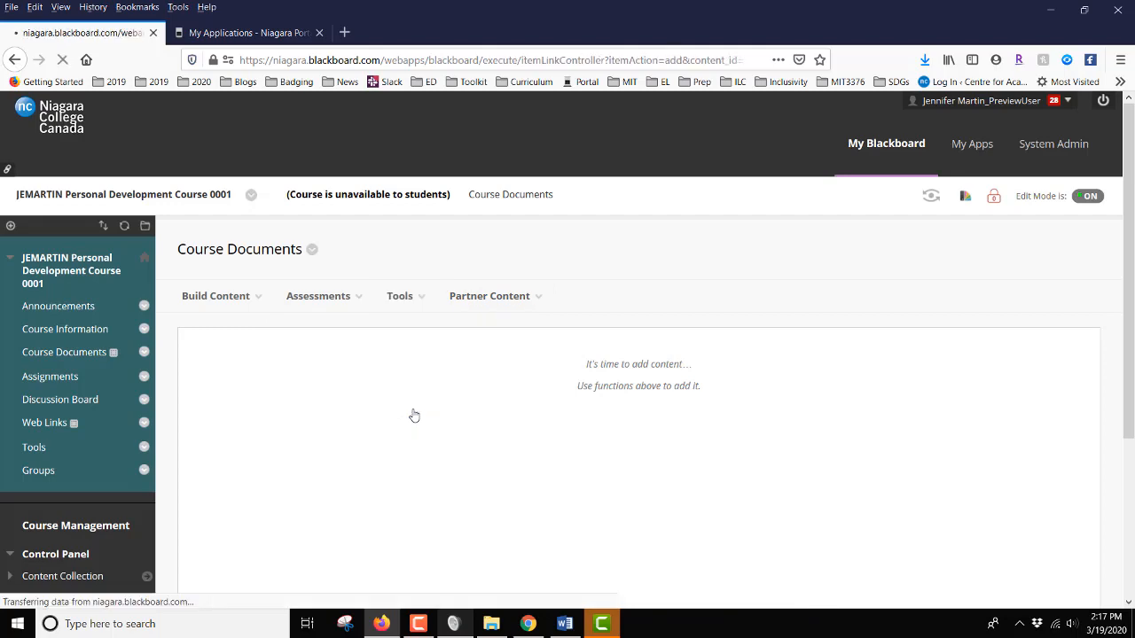
scroll(845, 391, "down", 3)
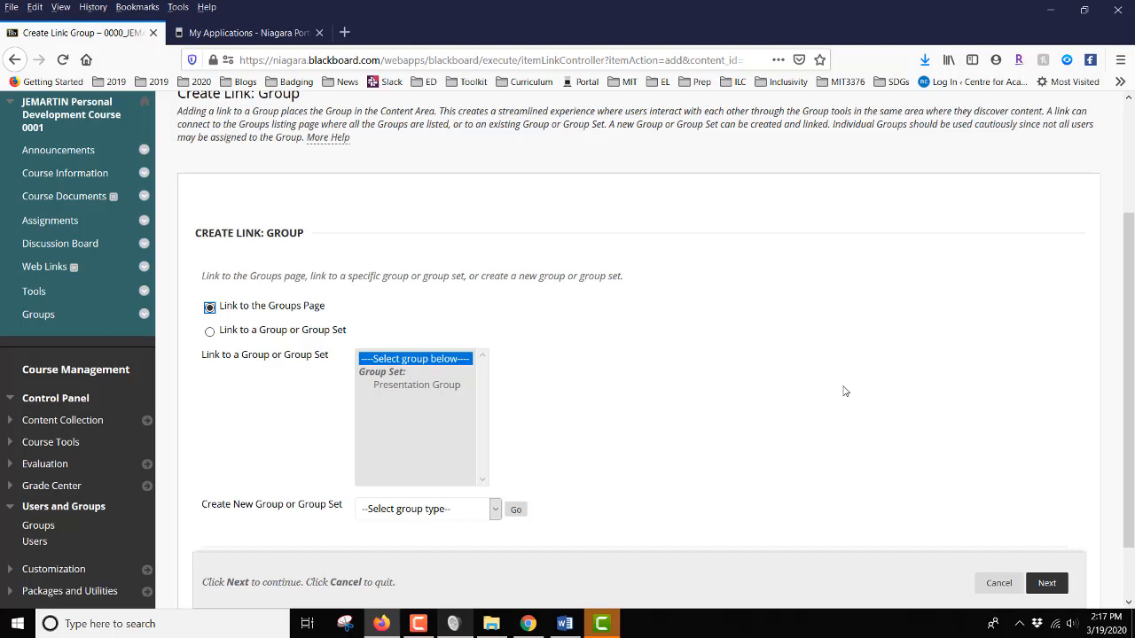
left_click(210, 333)
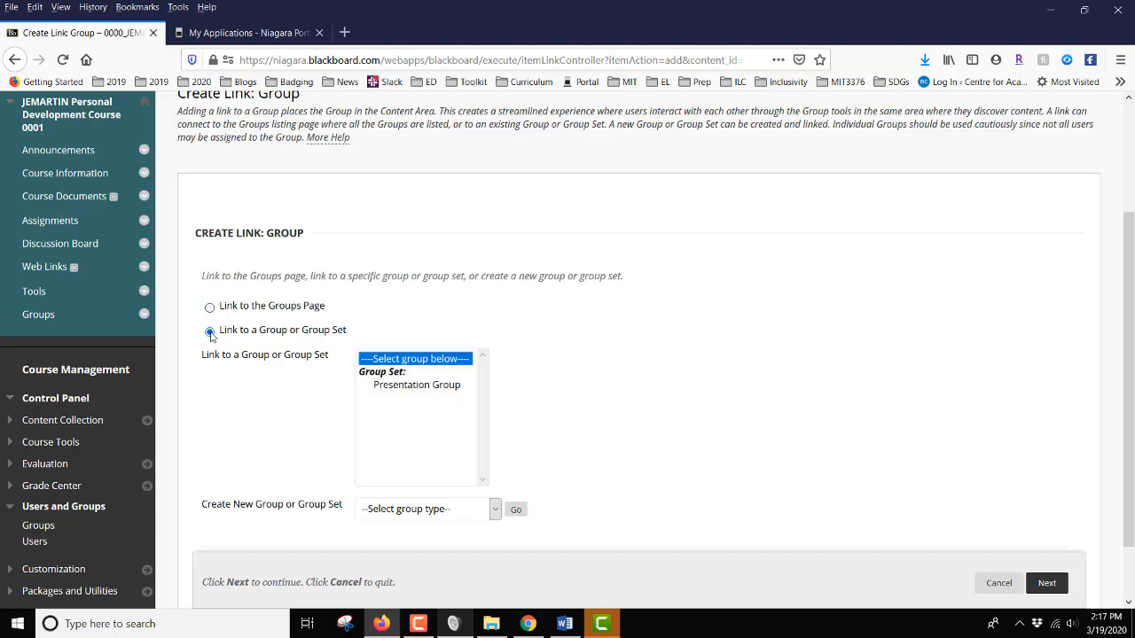
left_click(410, 387)
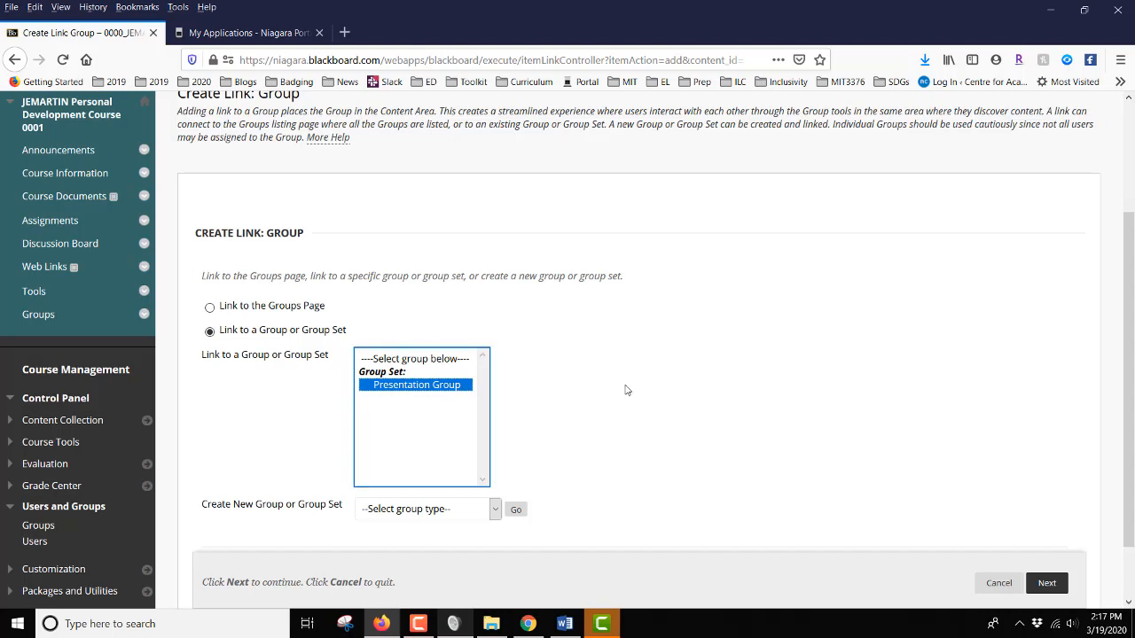
scroll(969, 475, "down", 2)
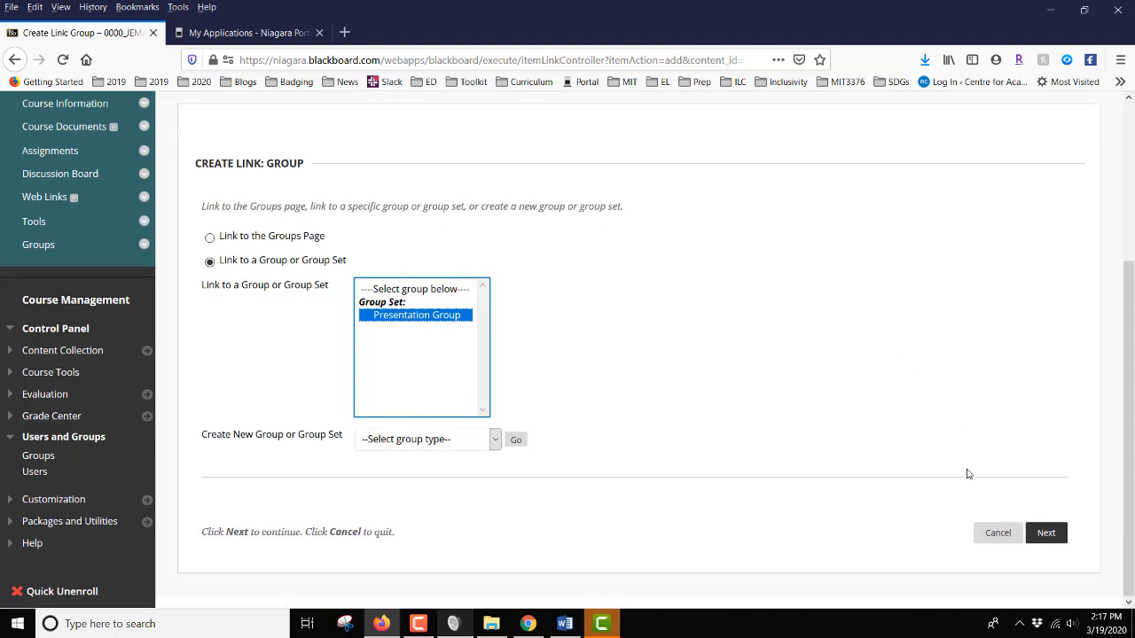
left_click(1045, 536)
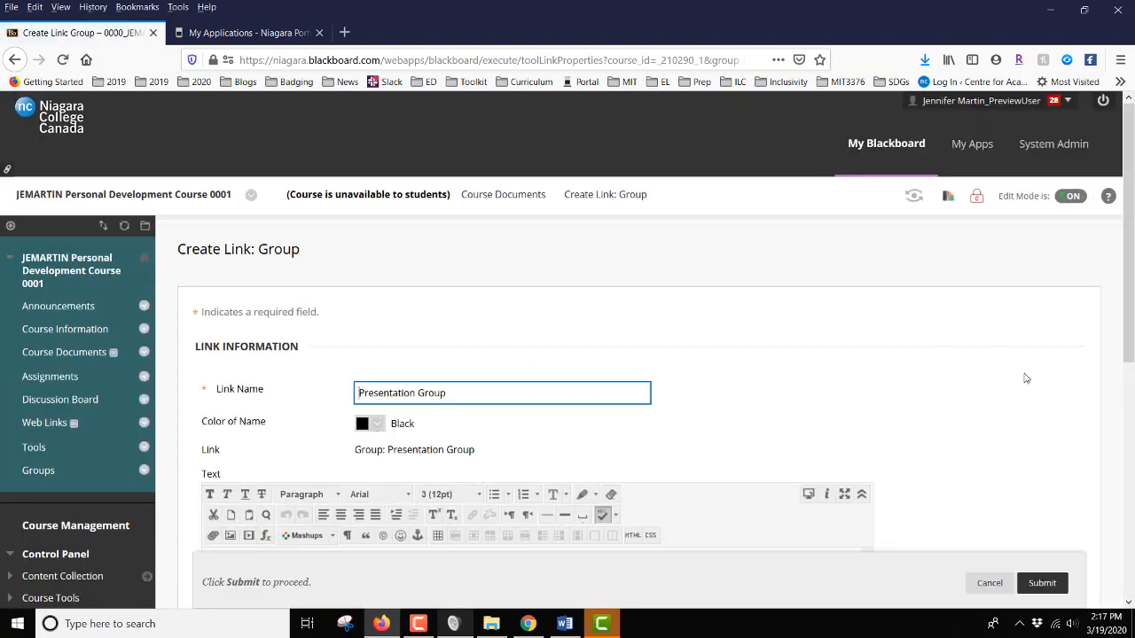
Review the link's name, text, availability and date restriction options, and submit the link
scroll(1026, 378, "down", 1)
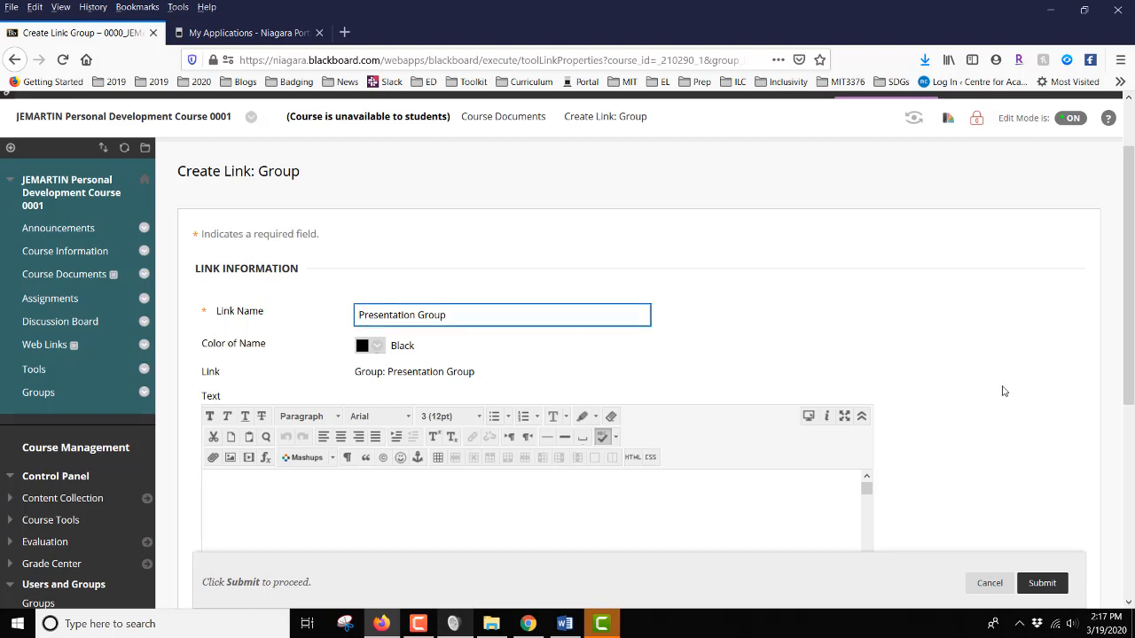
scroll(1004, 391, "down", 3)
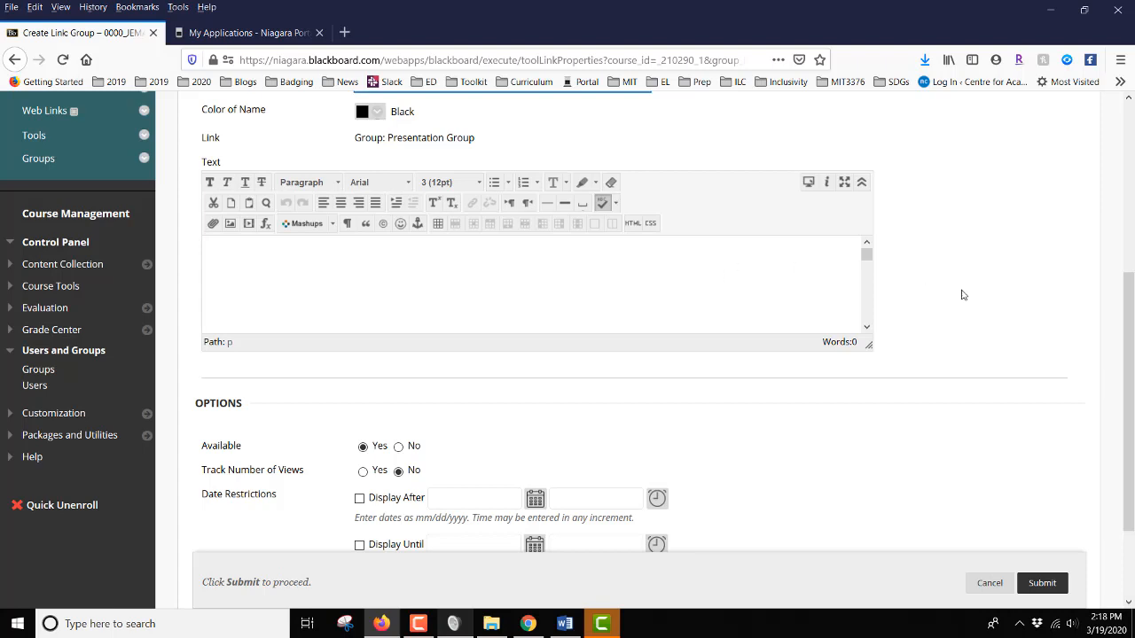
scroll(960, 294, "down", 2)
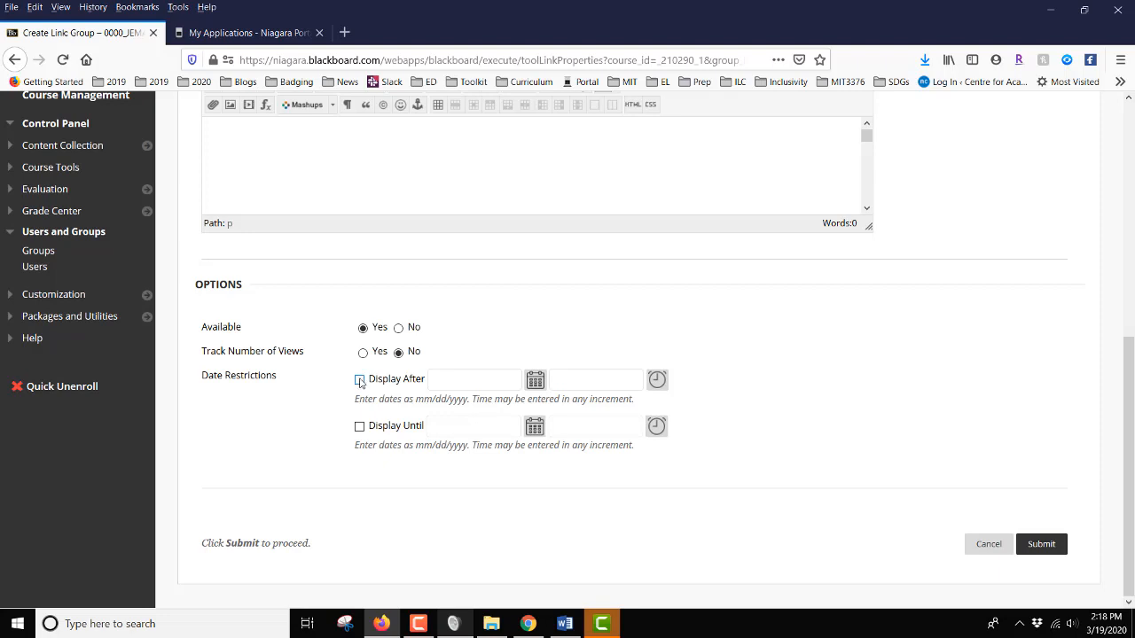
left_click(1042, 545)
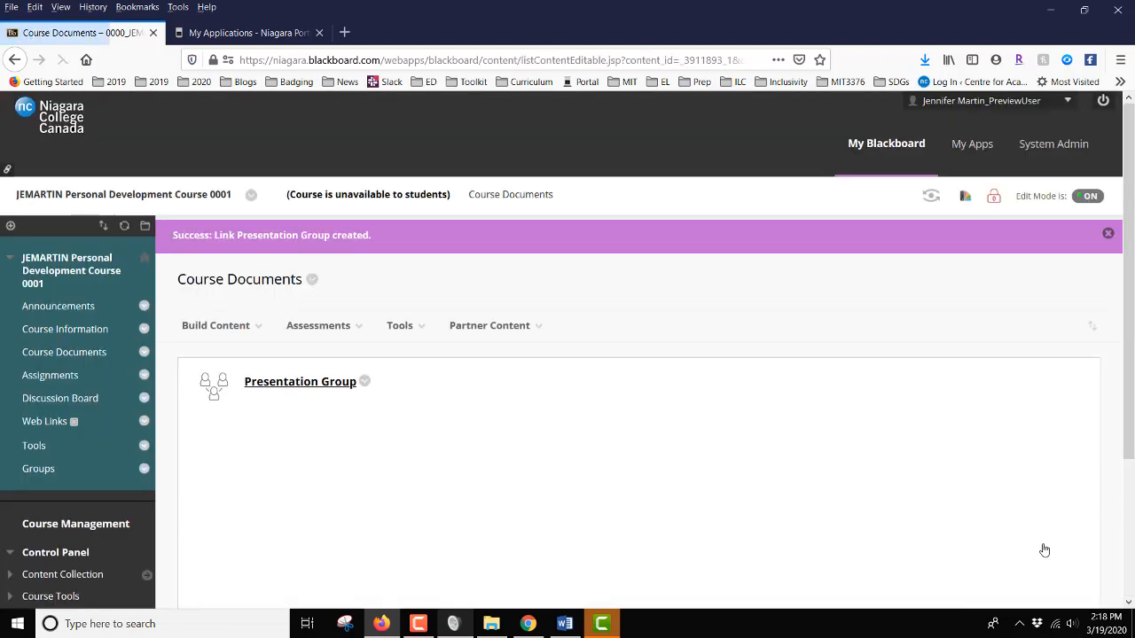
Open the Presentation Group link in Course Documents and look through the groups offered for sign-up
left_click(215, 326)
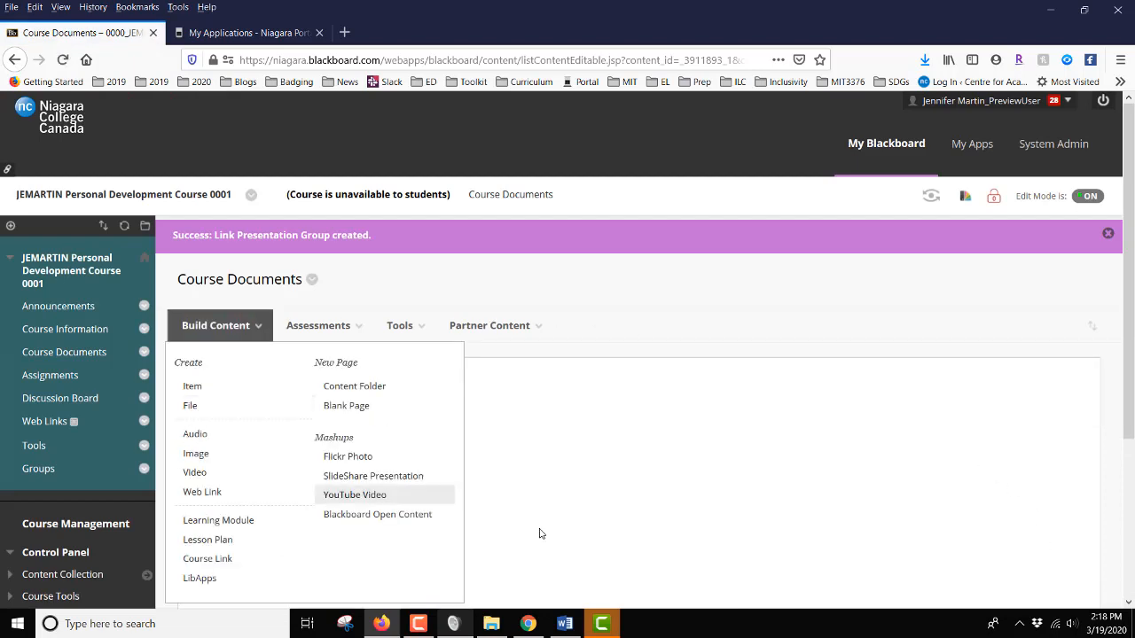
left_click(283, 383)
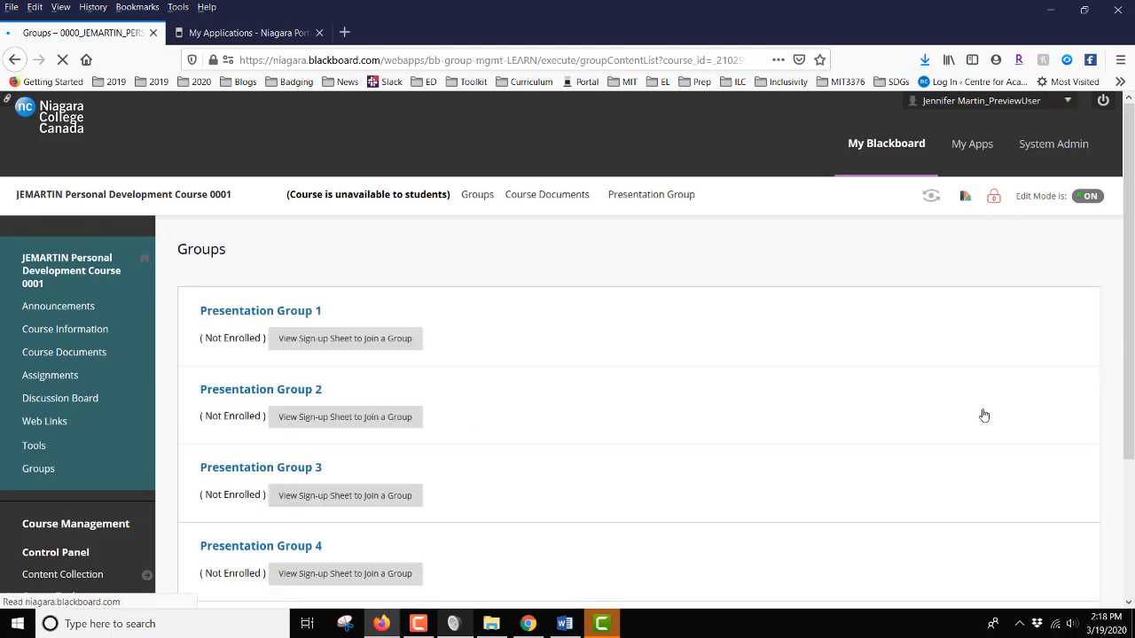
scroll(985, 415, "down", 3)
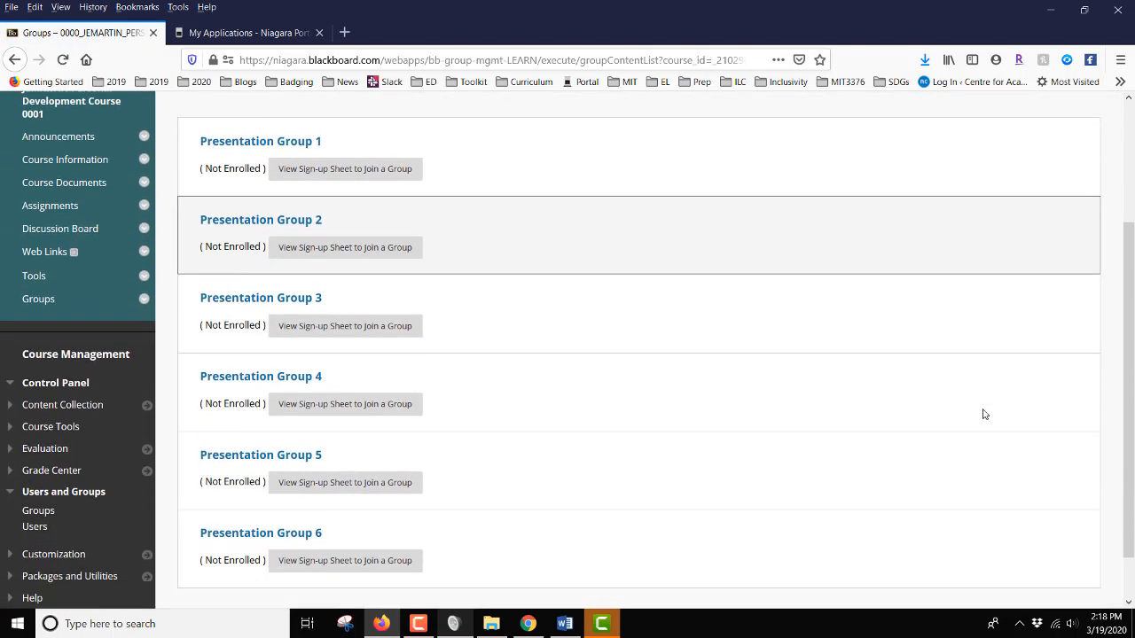
In the student preview, open the Presentation Group sign-up sheet from Groups, look through its groups and sign up for Presentation Group 1
scroll(984, 415, "up", 5)
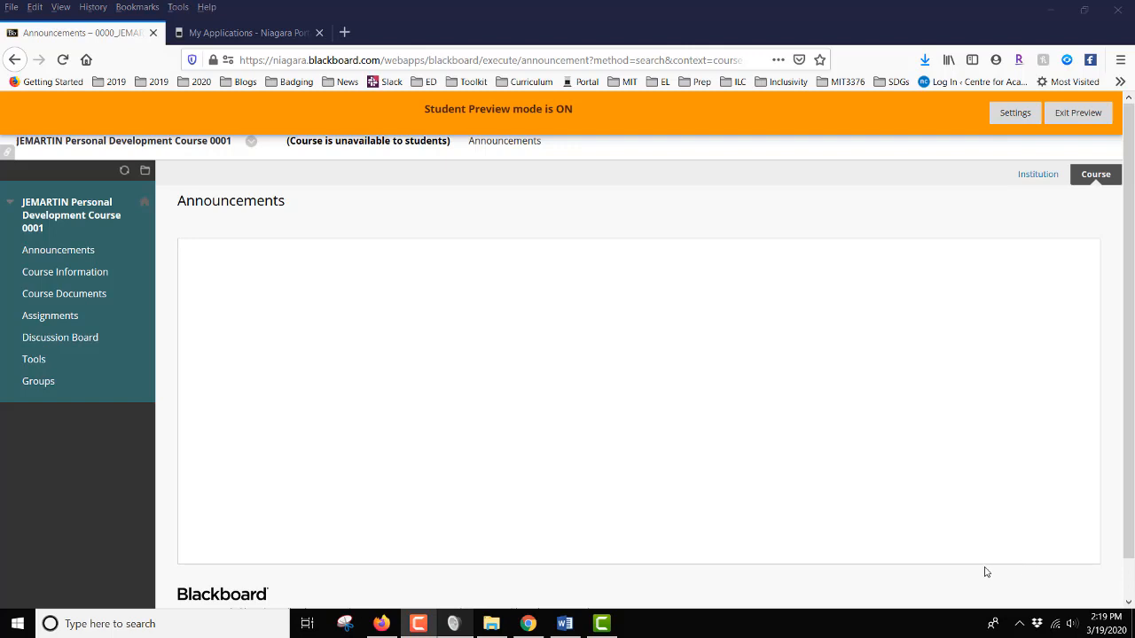
left_click(41, 387)
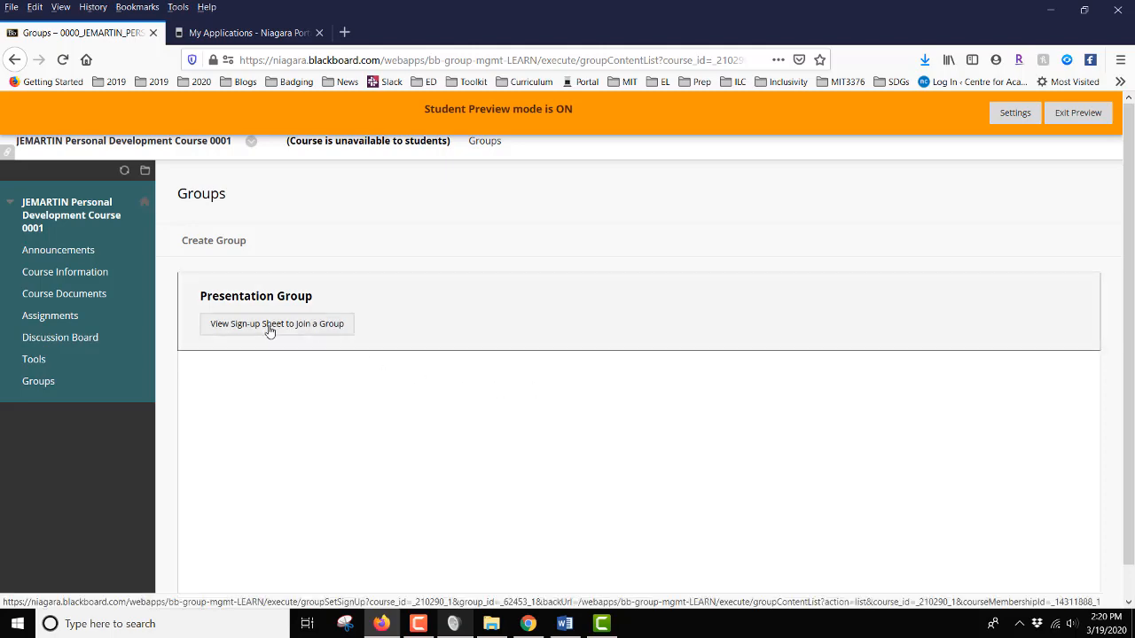
left_click(270, 326)
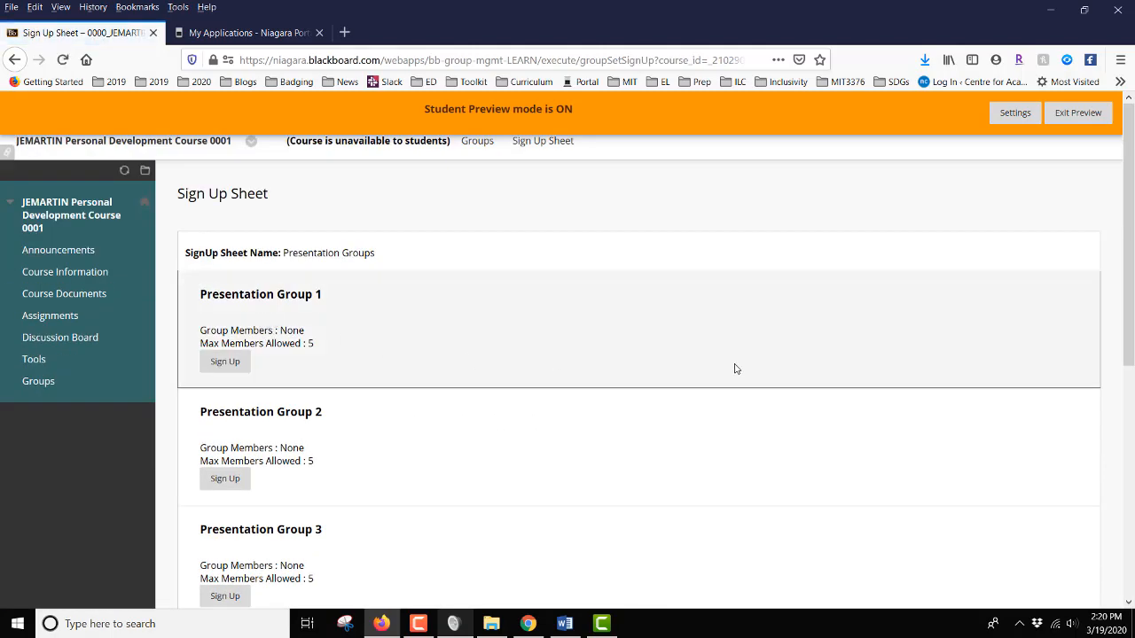
scroll(734, 369, "down", 2)
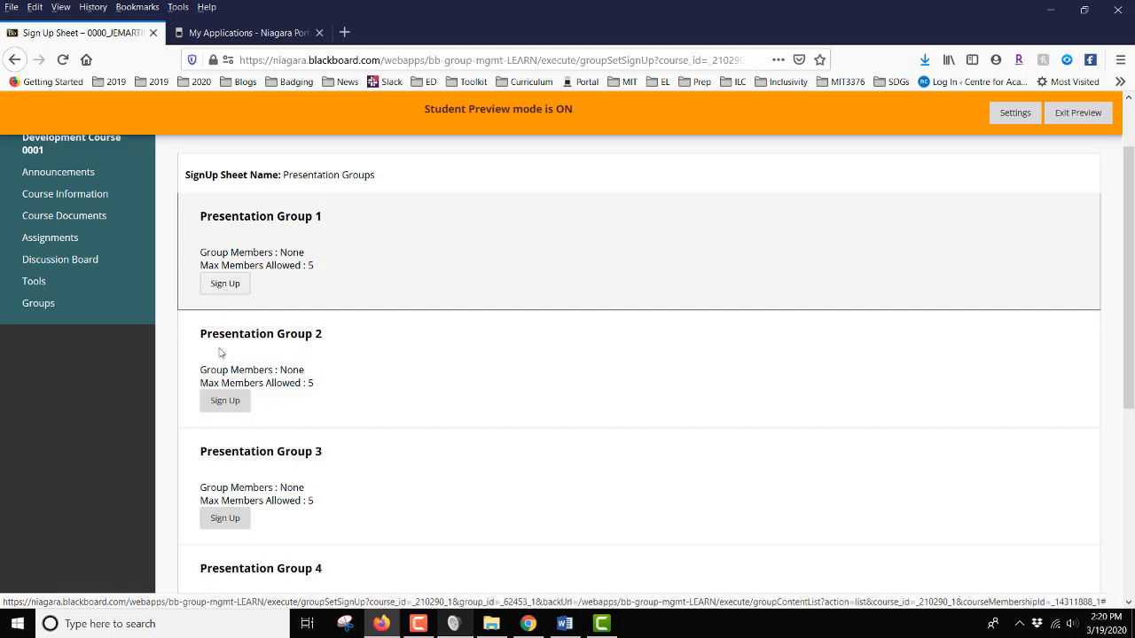
scroll(654, 398, "down", 2)
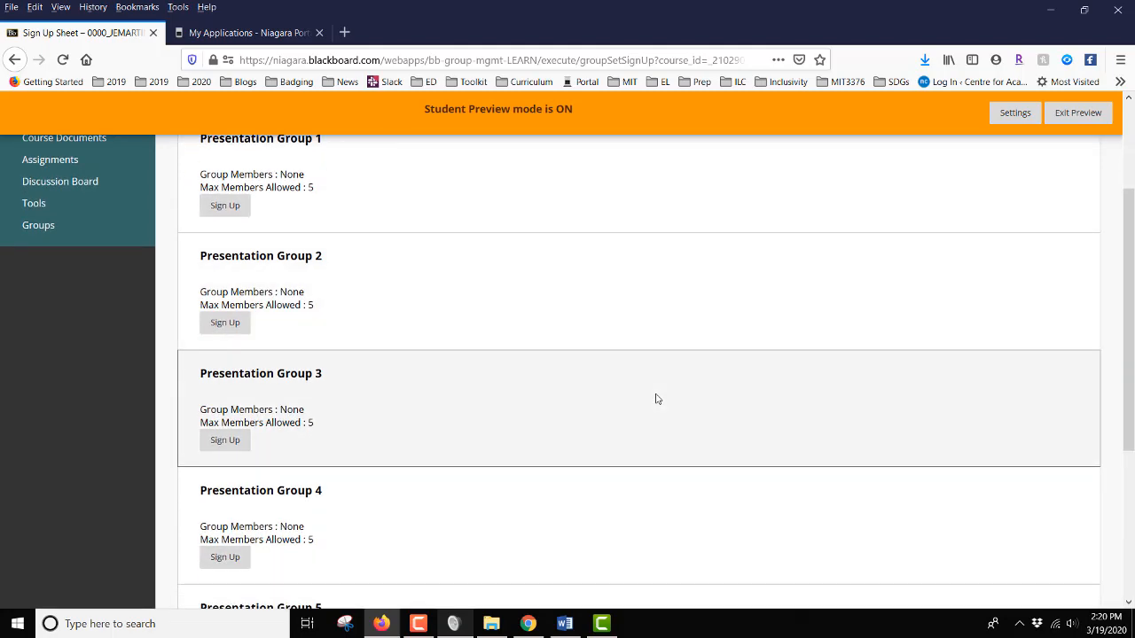
scroll(656, 399, "up", 4)
left_click(226, 286)
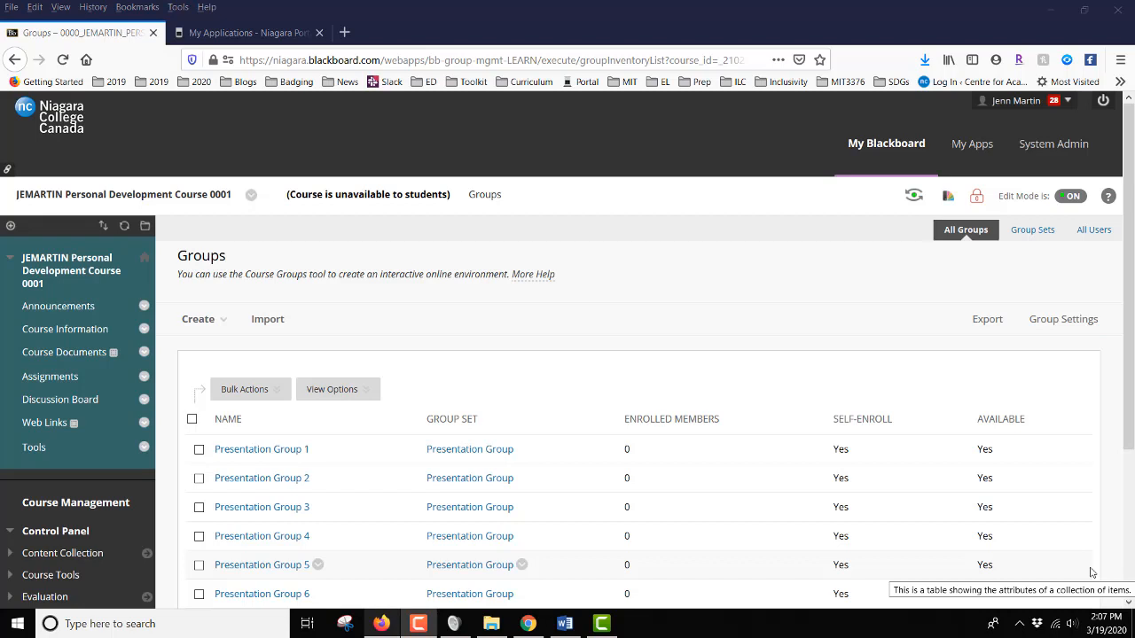
Start creating a new assignment assessment in the course's Assignments area
left_click(51, 379)
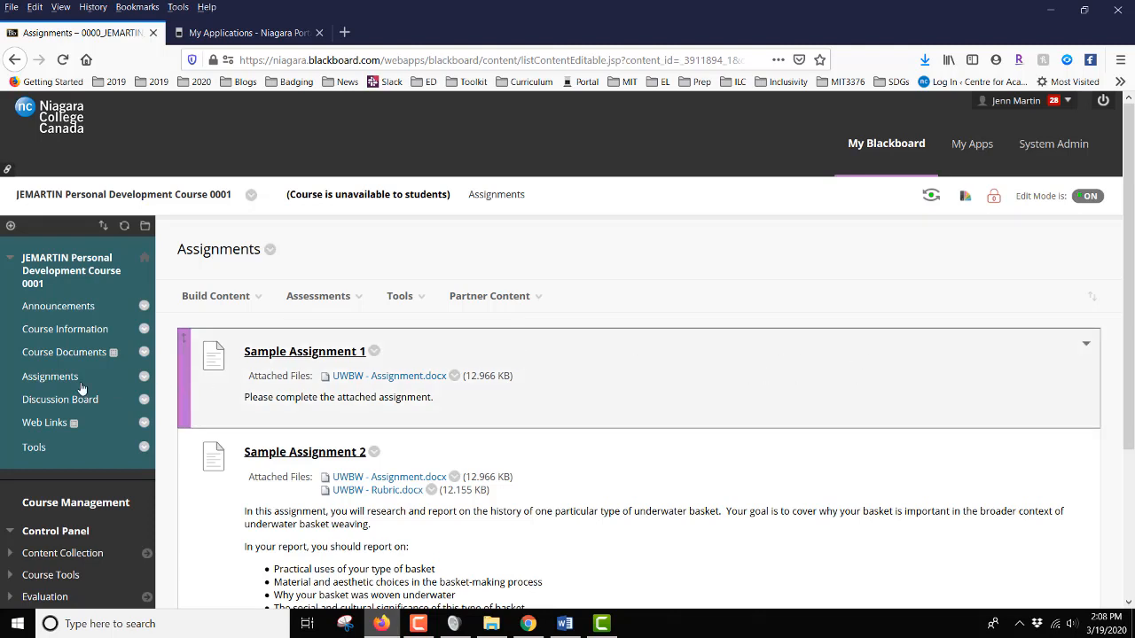
left_click(47, 381)
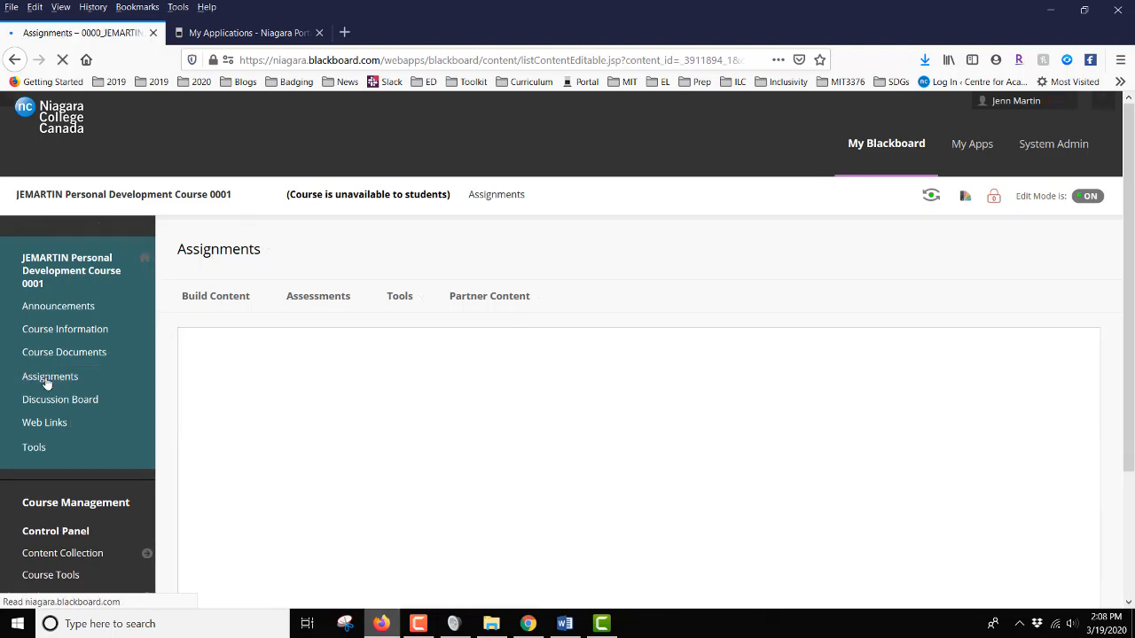
left_click(315, 298)
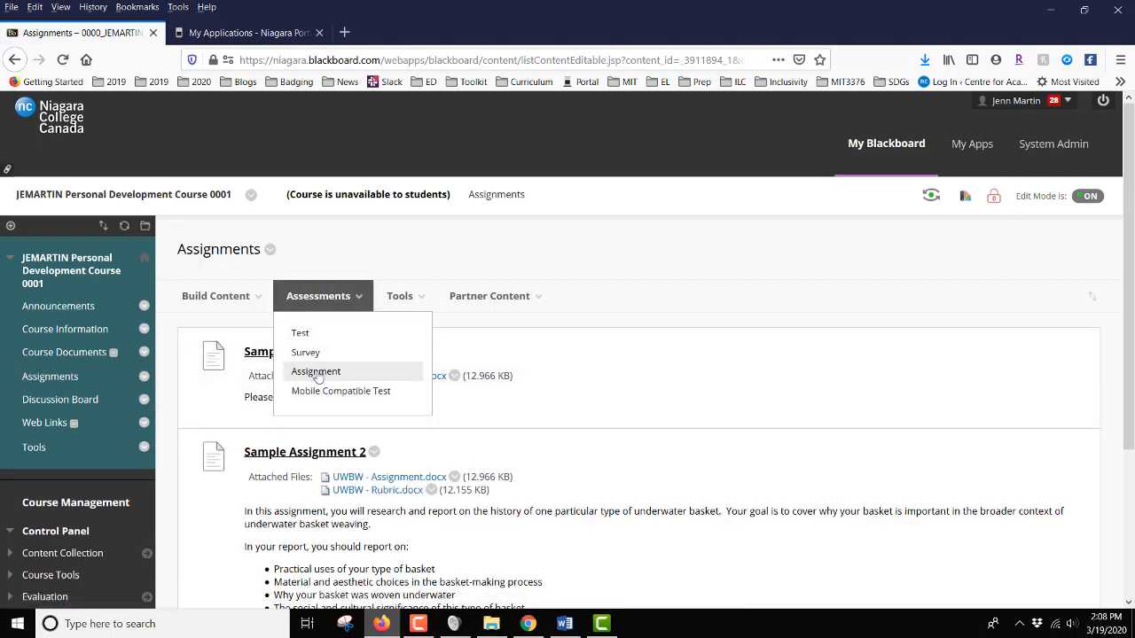
left_click(320, 376)
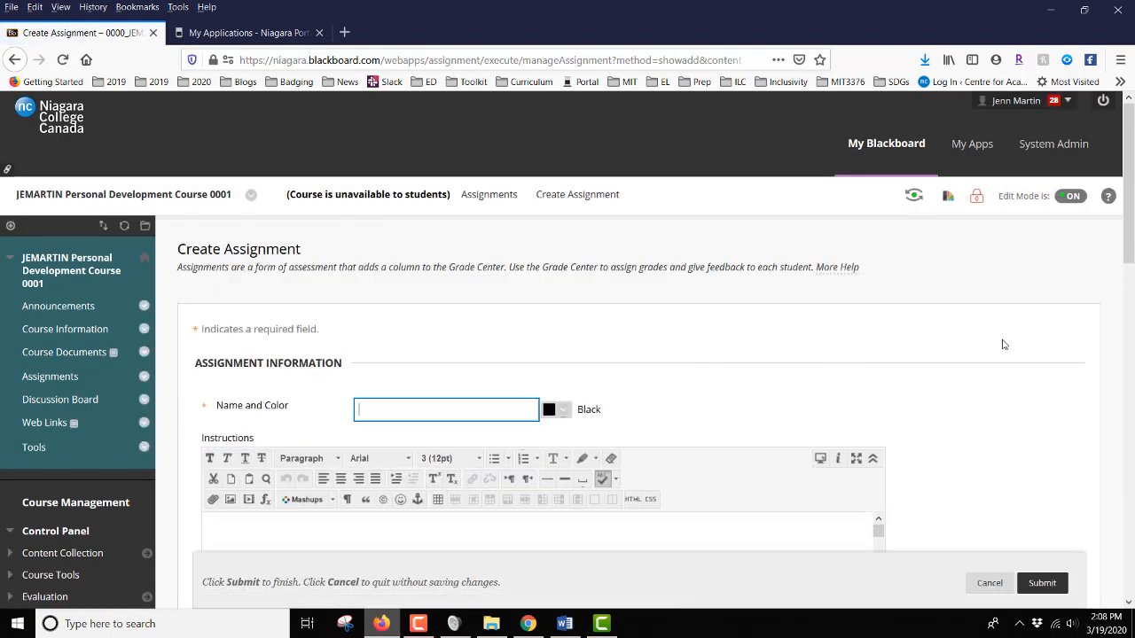
Expand the new assignment's Submission Details and set the assignment type to Group Submission
scroll(1004, 344, "down", 10)
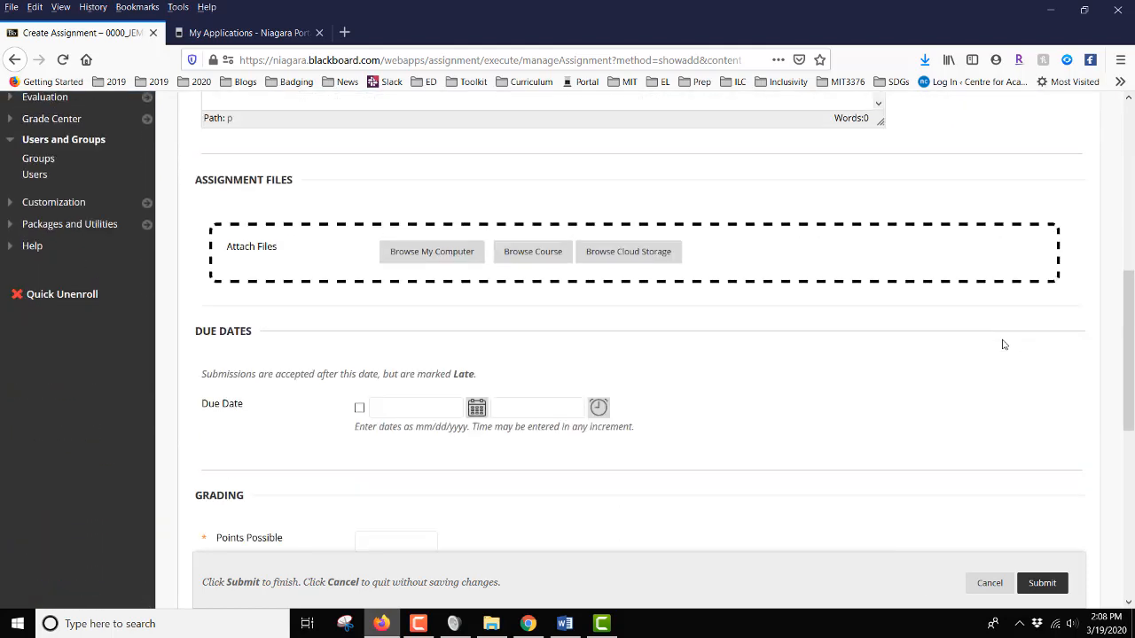
scroll(1004, 344, "down", 3)
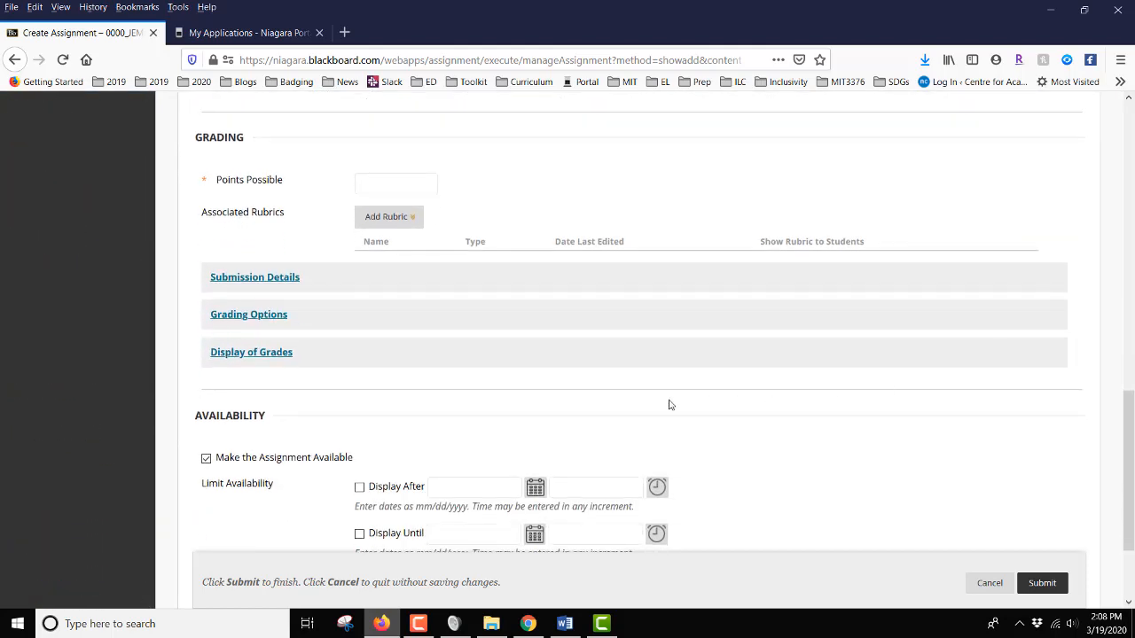
left_click(254, 278)
scroll(736, 293, "down", 1)
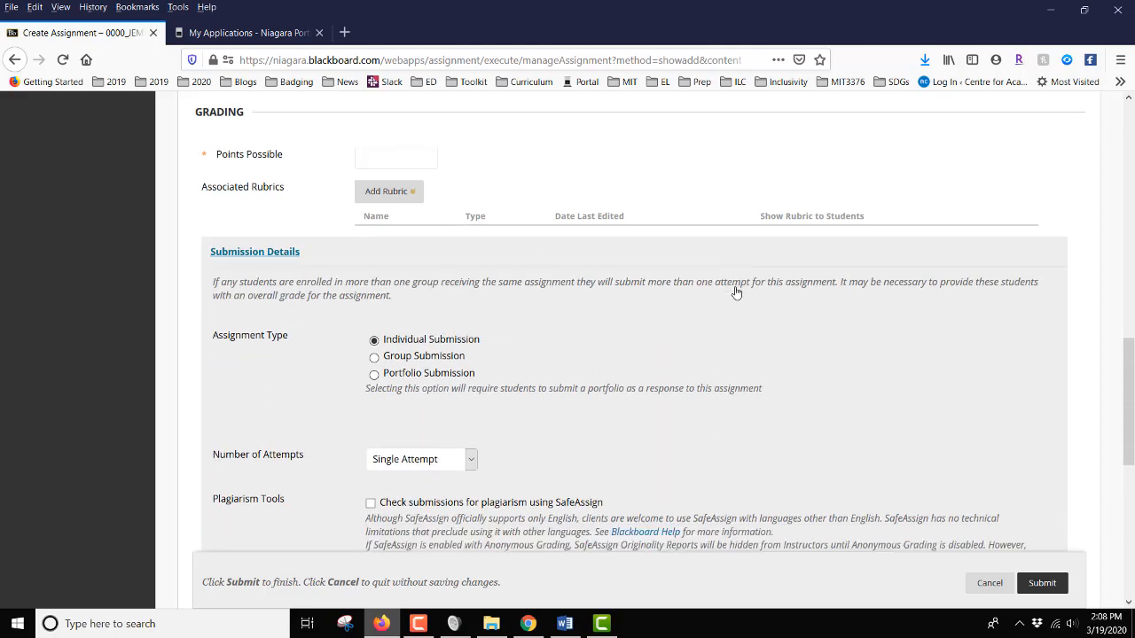
scroll(736, 292, "down", 1)
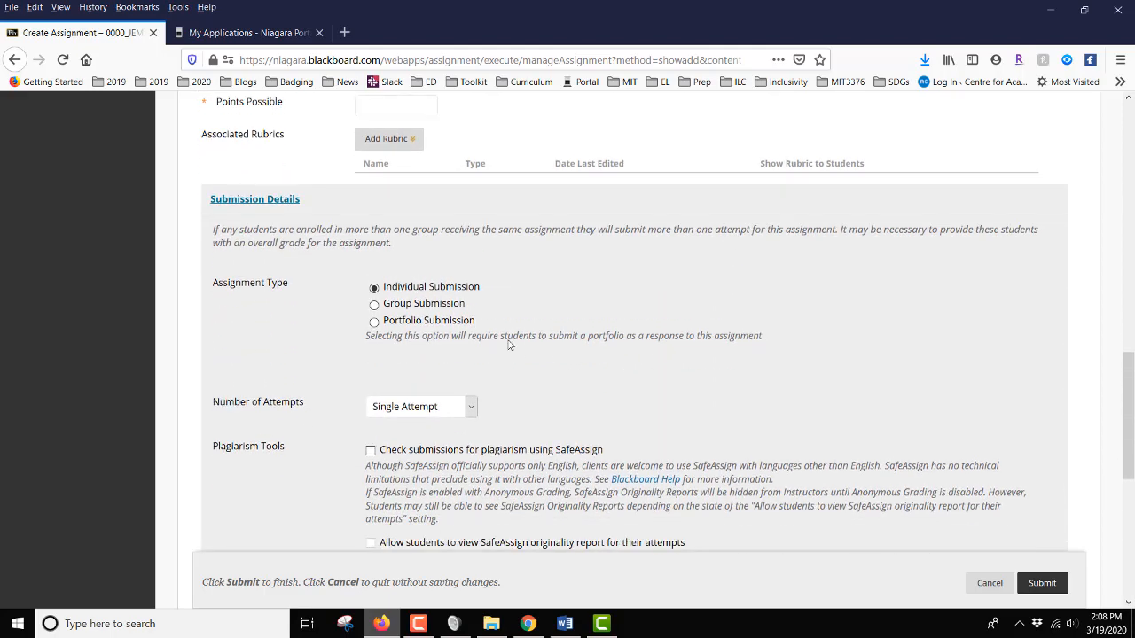
left_click(375, 305)
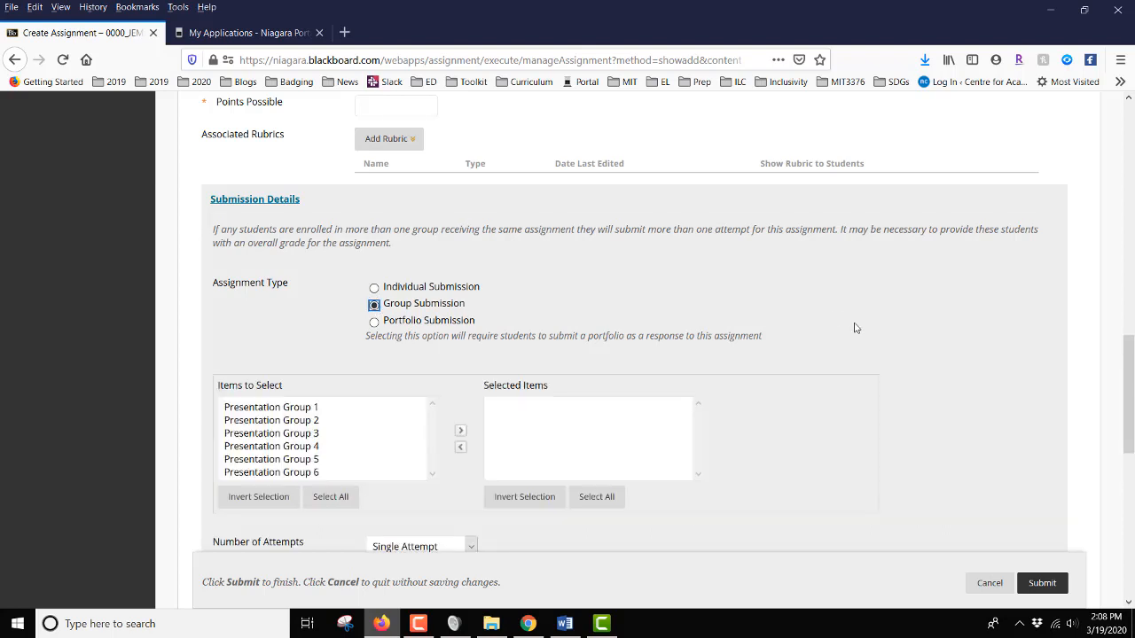
Add Presentation Group 1 through Presentation Group 6 to the groups selected for the assignment
scroll(367, 325, "down", 2)
left_click(302, 332)
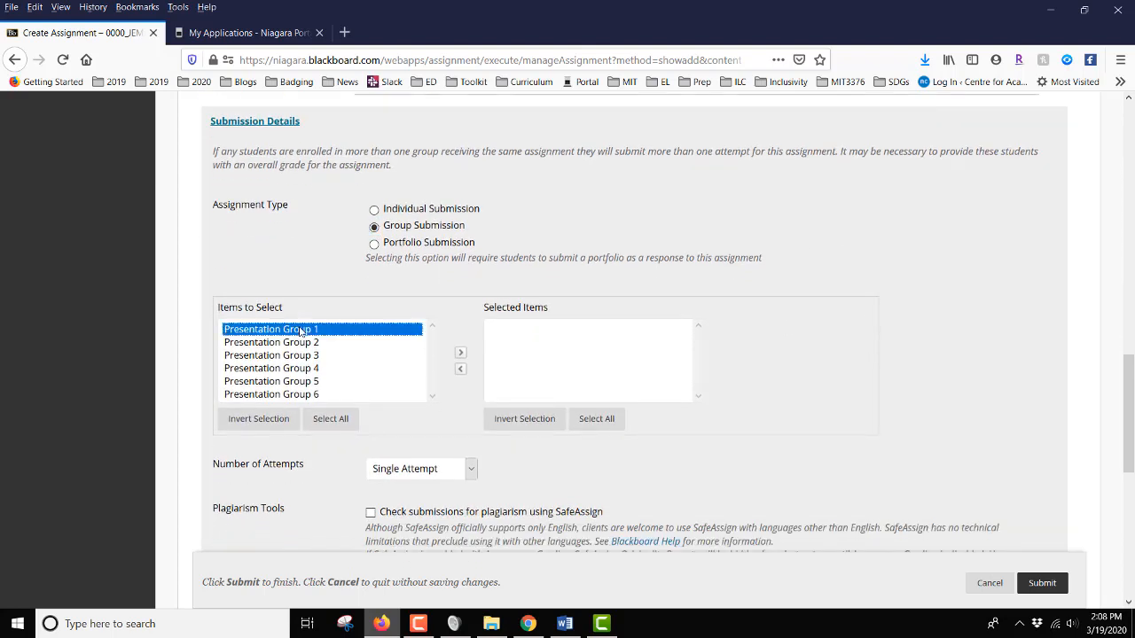
left_click(288, 396, "shift")
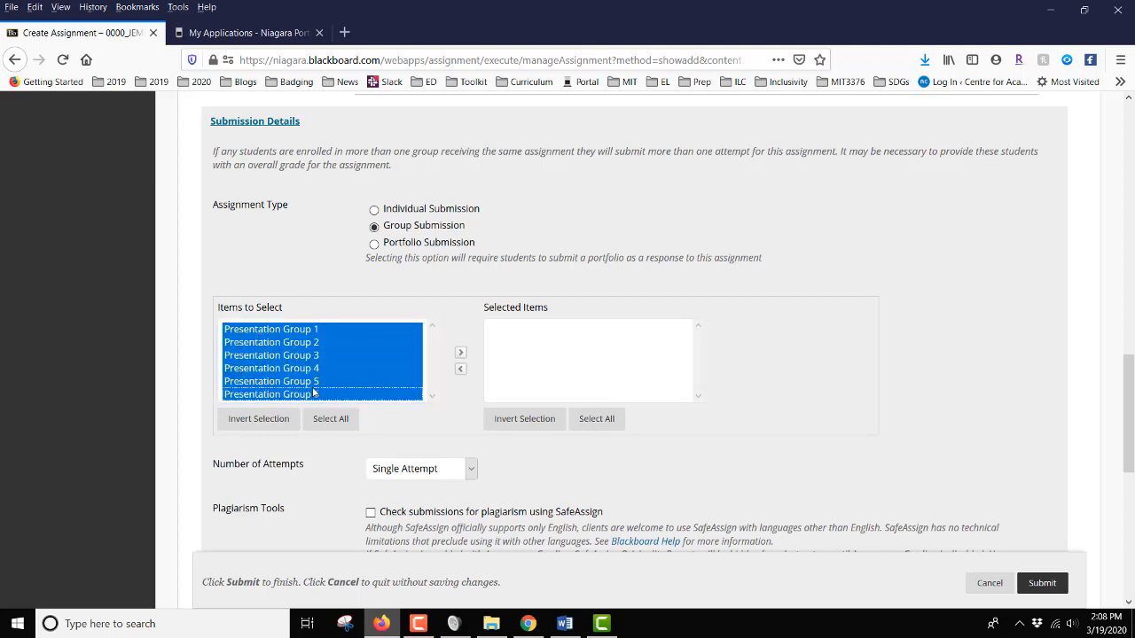
left_click(461, 355)
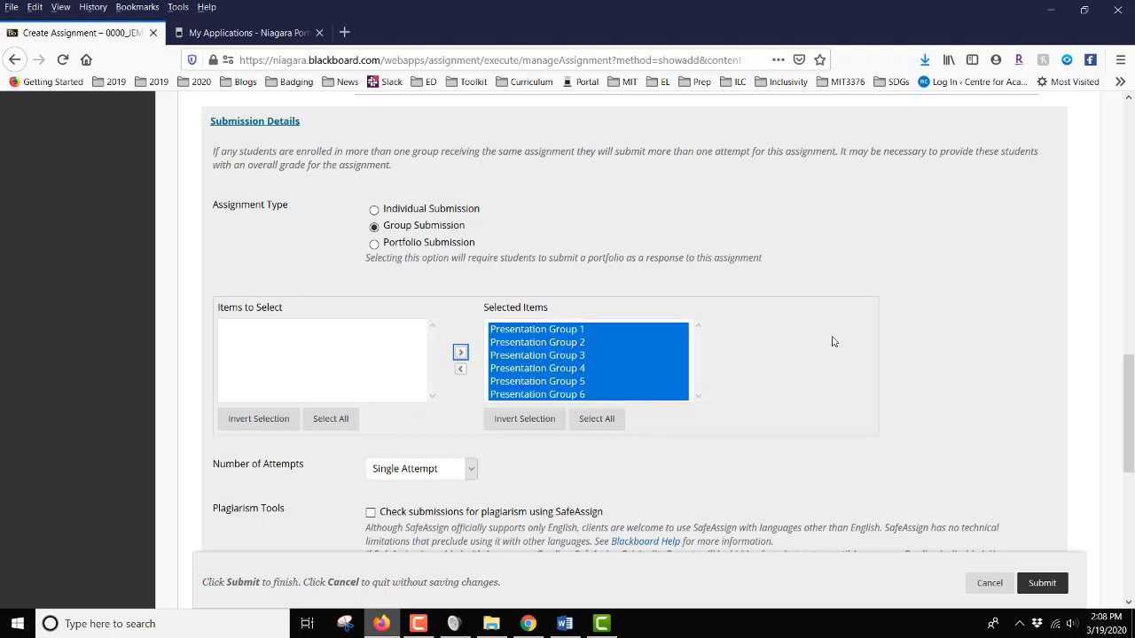
scroll(895, 340, "down", 2)
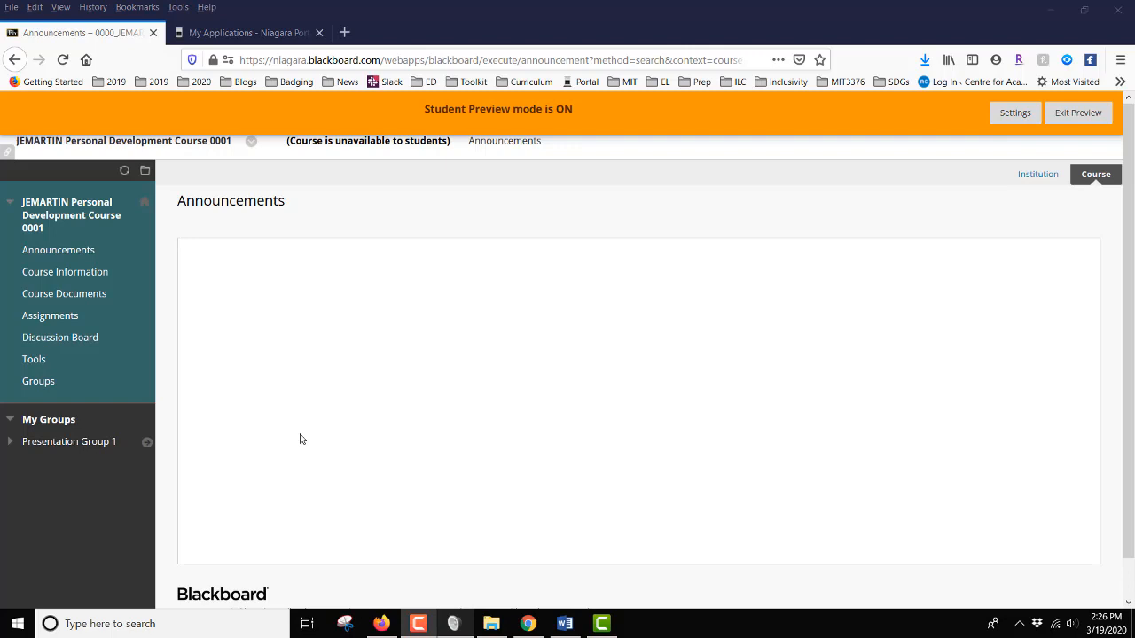
In the student preview, open Group assignment from Assignments and go to its submission section
left_click(52, 316)
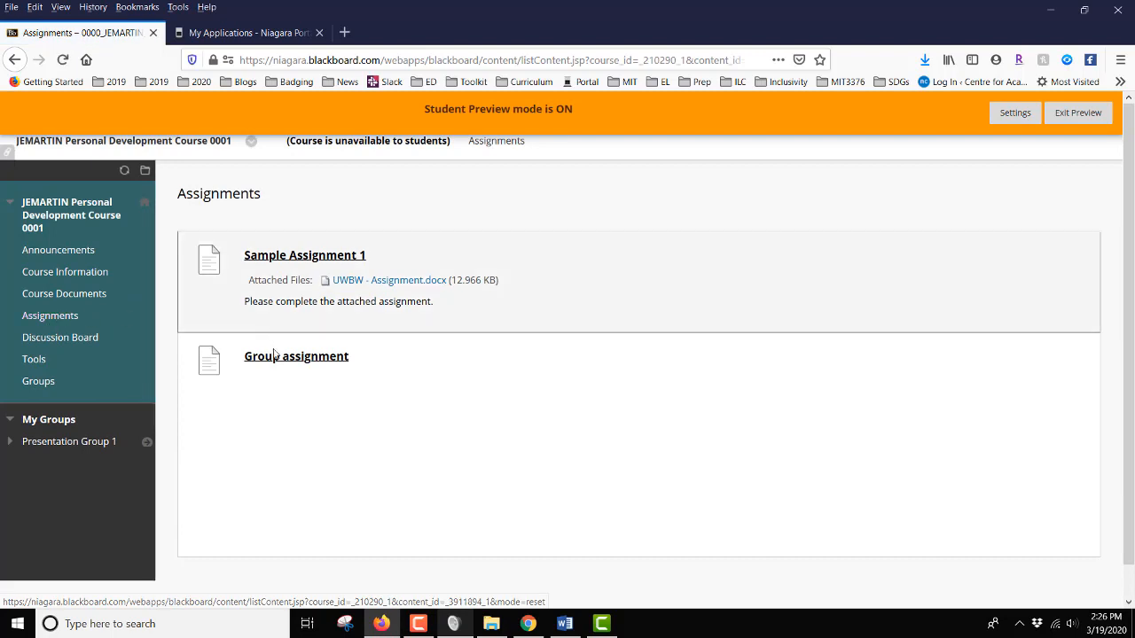
left_click(269, 357)
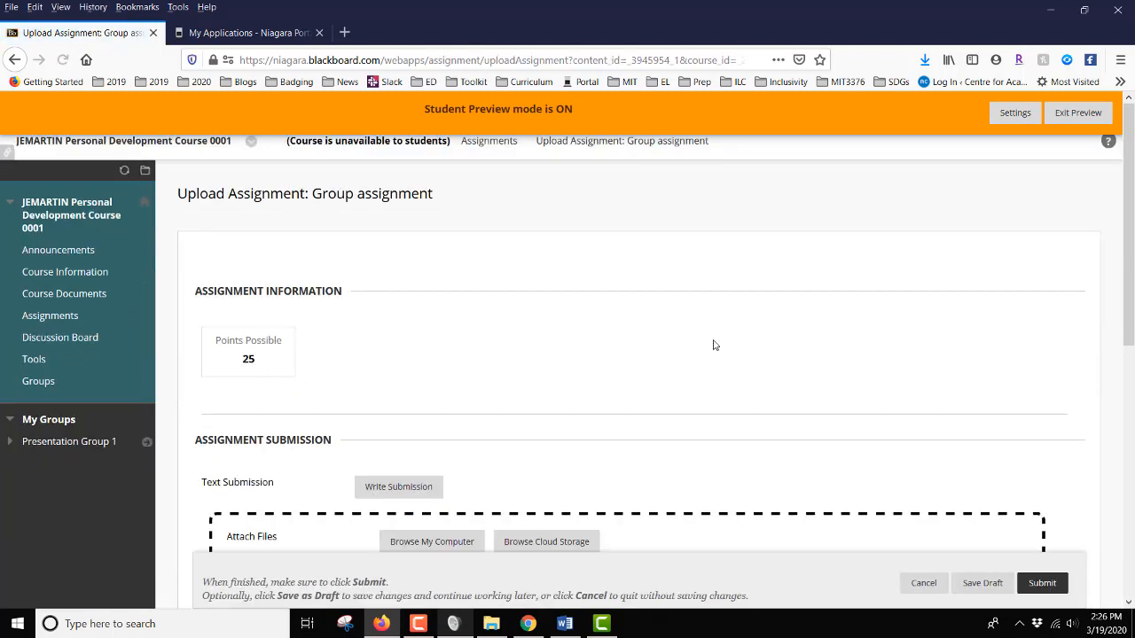
scroll(722, 342, "down", 3)
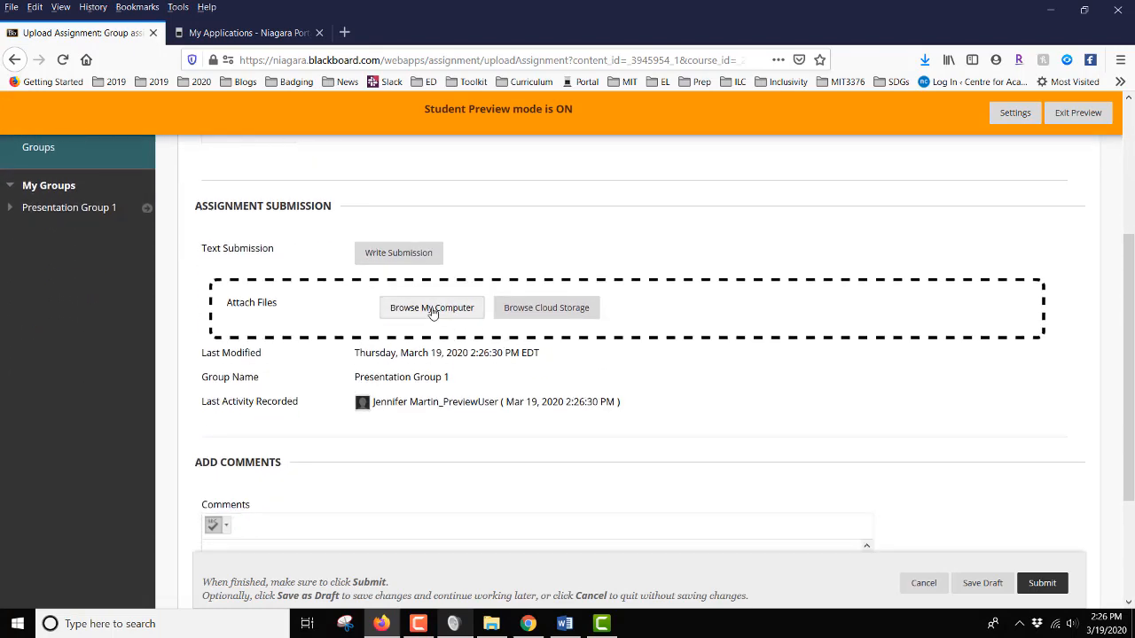
Attach the file UWBW - Student Assignment from the UWBW - files folder, inside Desktop's UWBW folder, to the submission
left_click(432, 308)
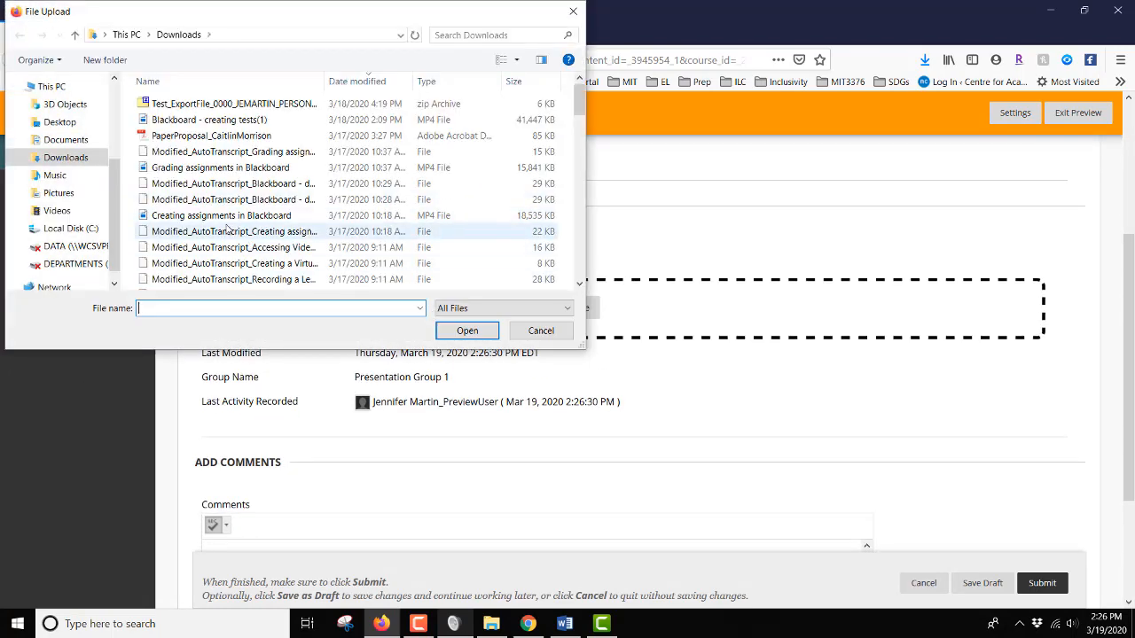
left_click(54, 122)
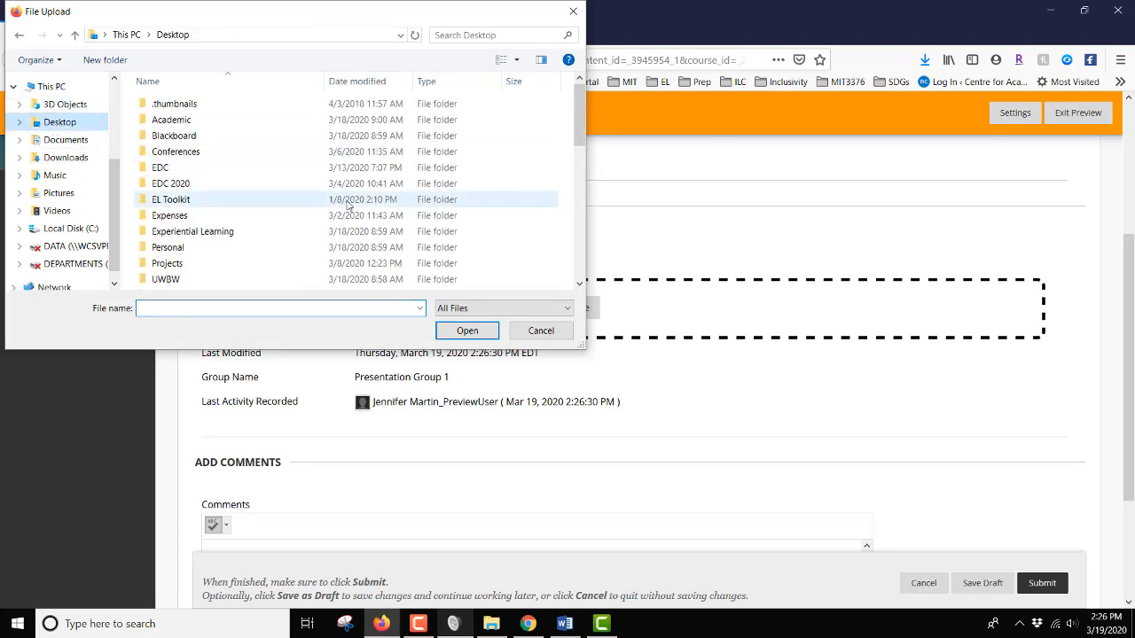
double_click(166, 279)
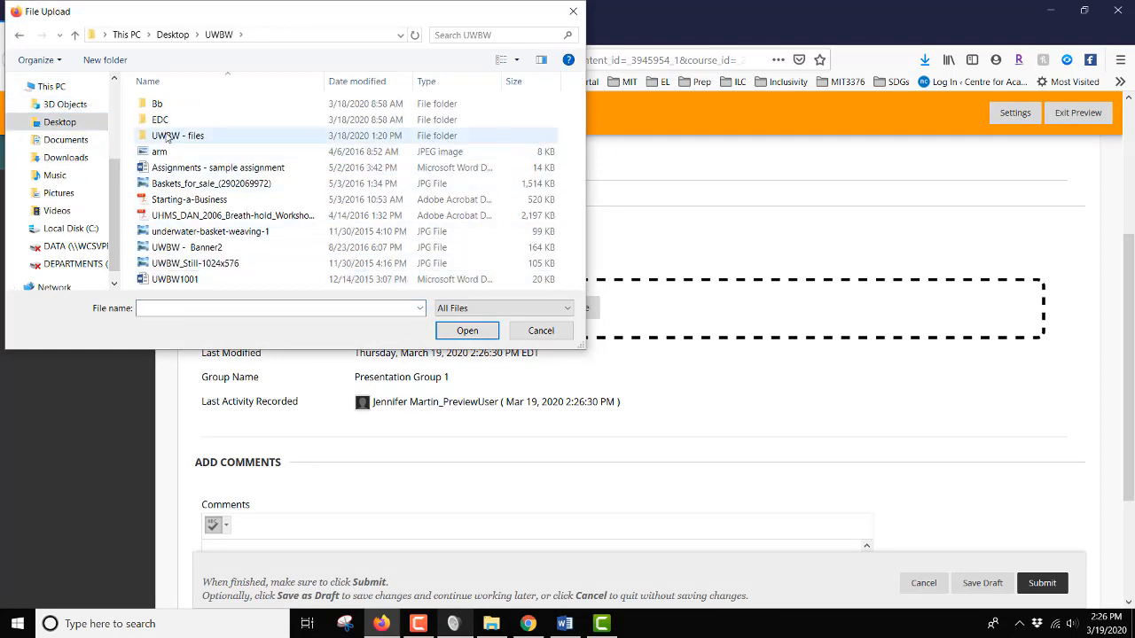
double_click(167, 136)
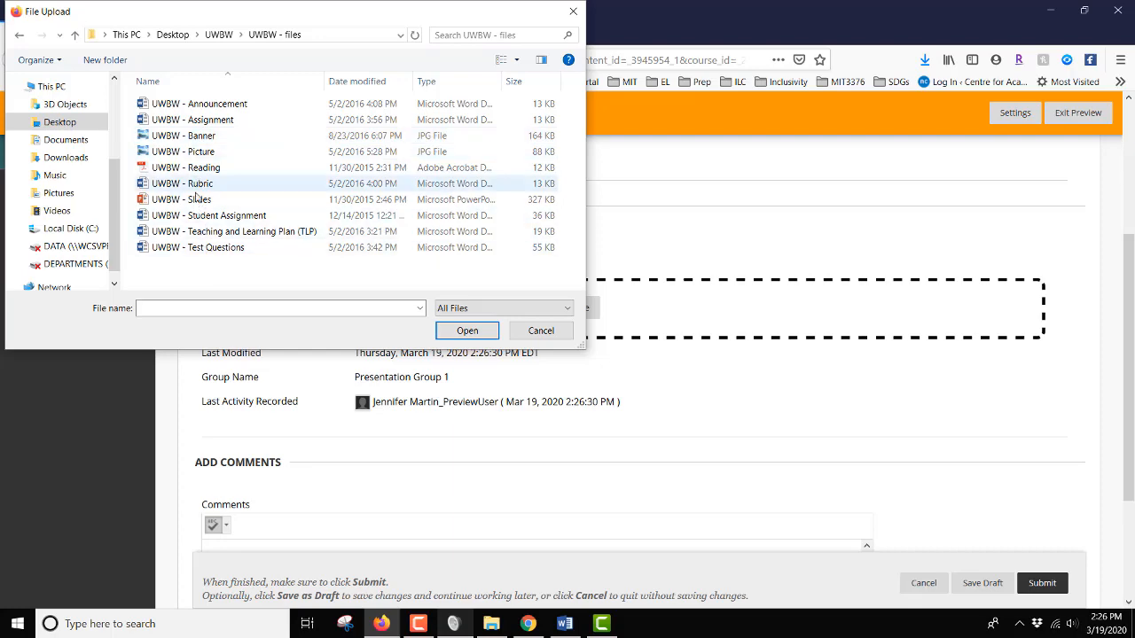
left_click(204, 216)
left_click(467, 329)
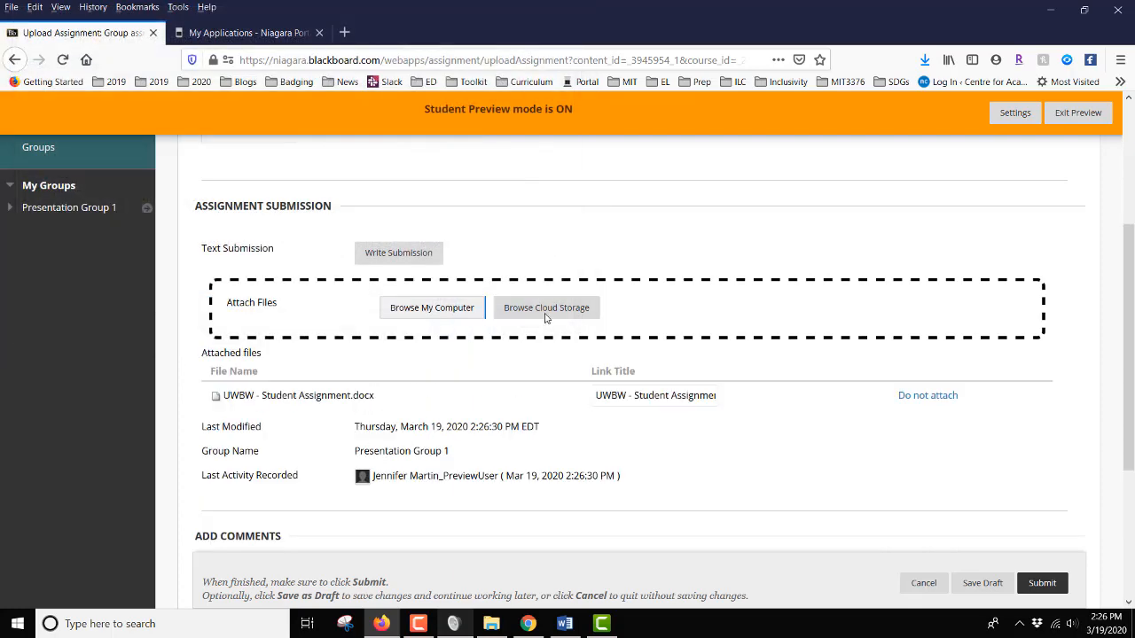
Submit the Group assignment and agree to submit the work for the entire group
scroll(923, 417, "down", 3)
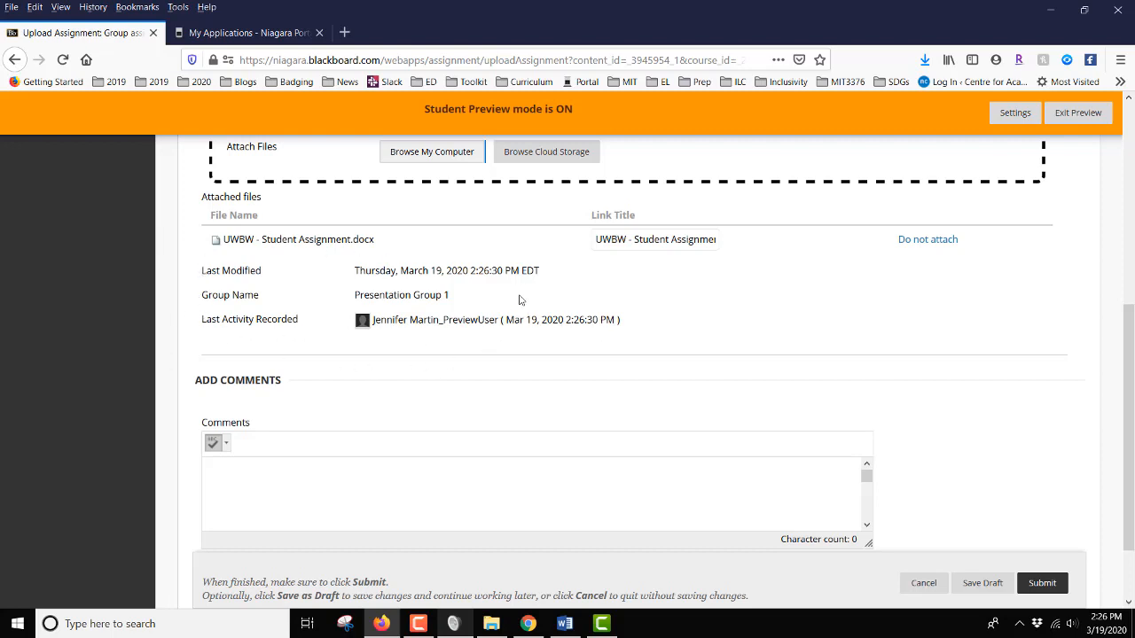
left_click(1036, 587)
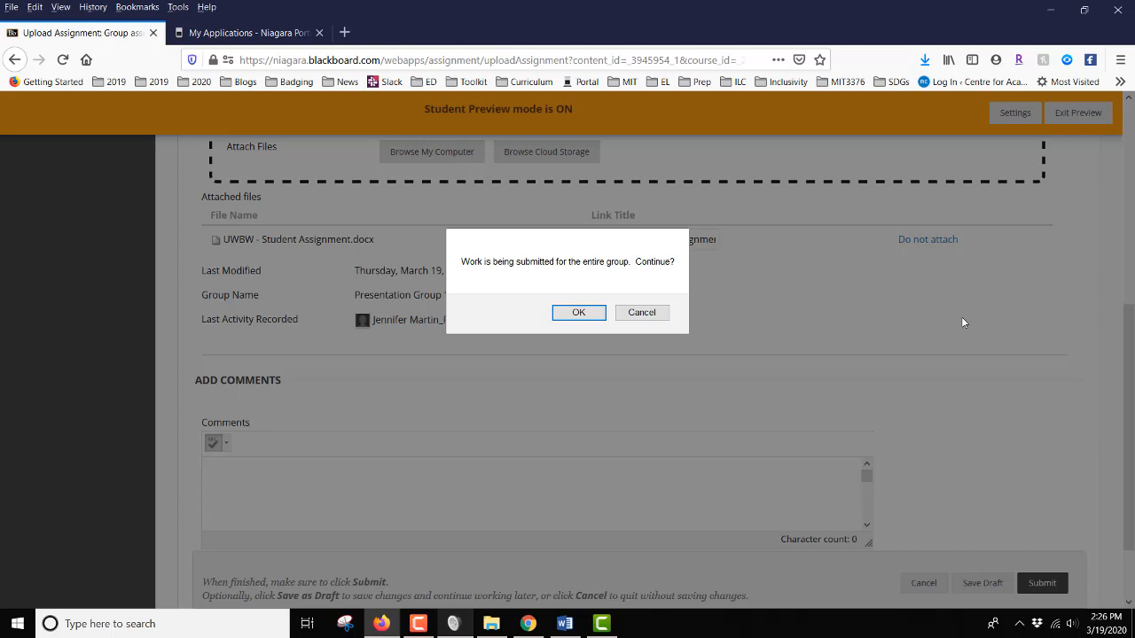
left_click(578, 313)
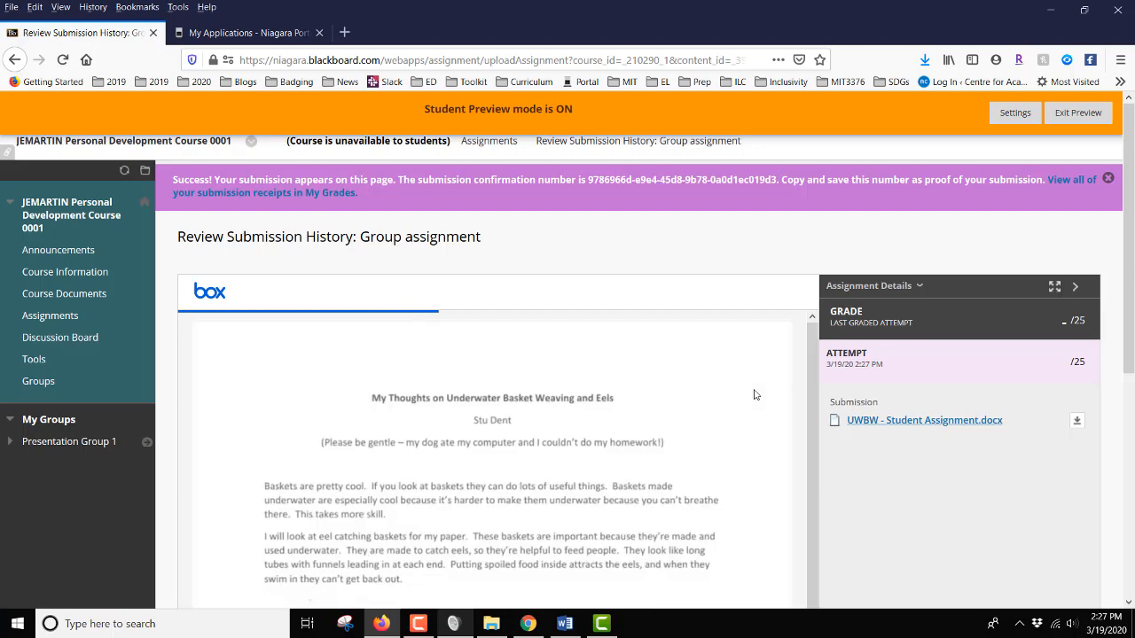
Look through the submitted document in the submission history and close the review
scroll(755, 394, "down", 3)
scroll(943, 428, "down", 5)
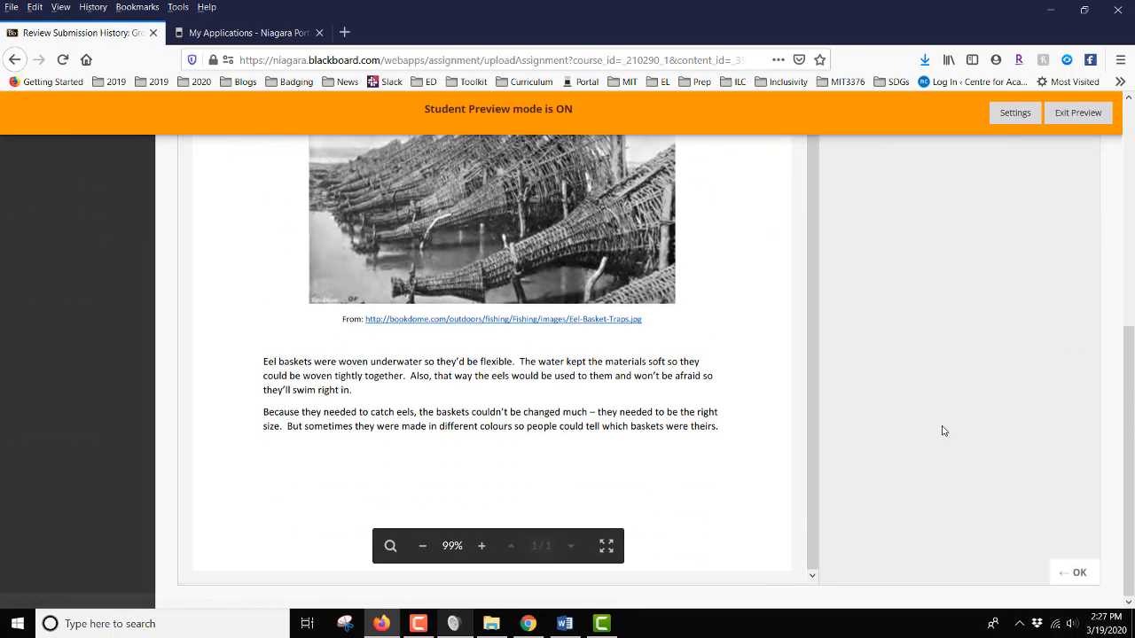
left_click(1081, 575)
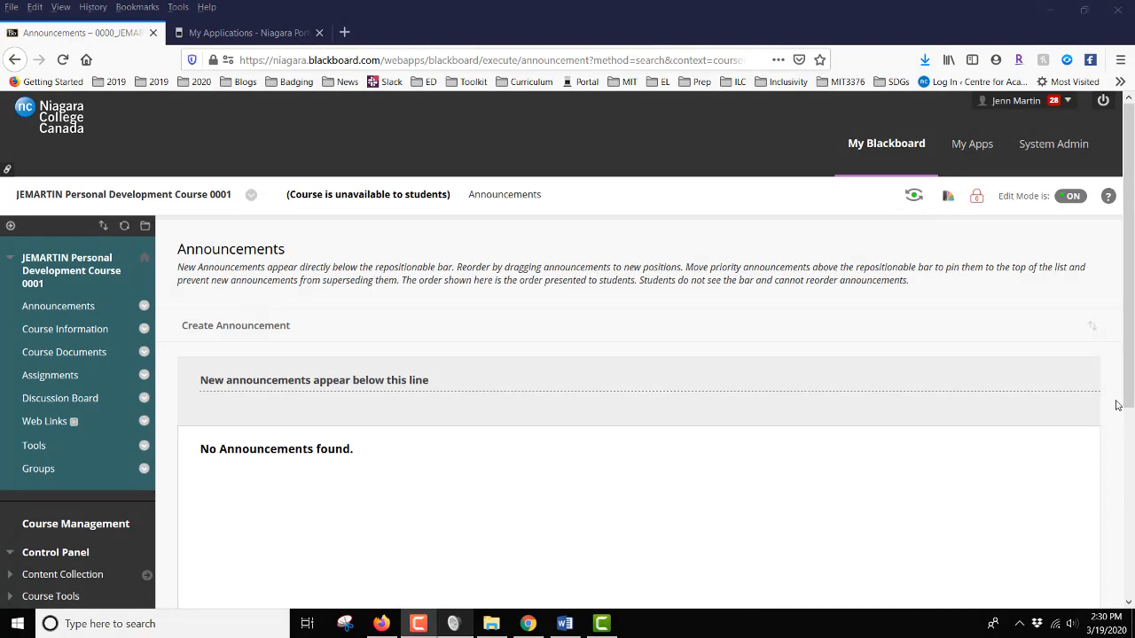
As the instructor, open the Grade Center's Needs Grading list and examine the submissions ready for grading
scroll(1118, 406, "down", 5)
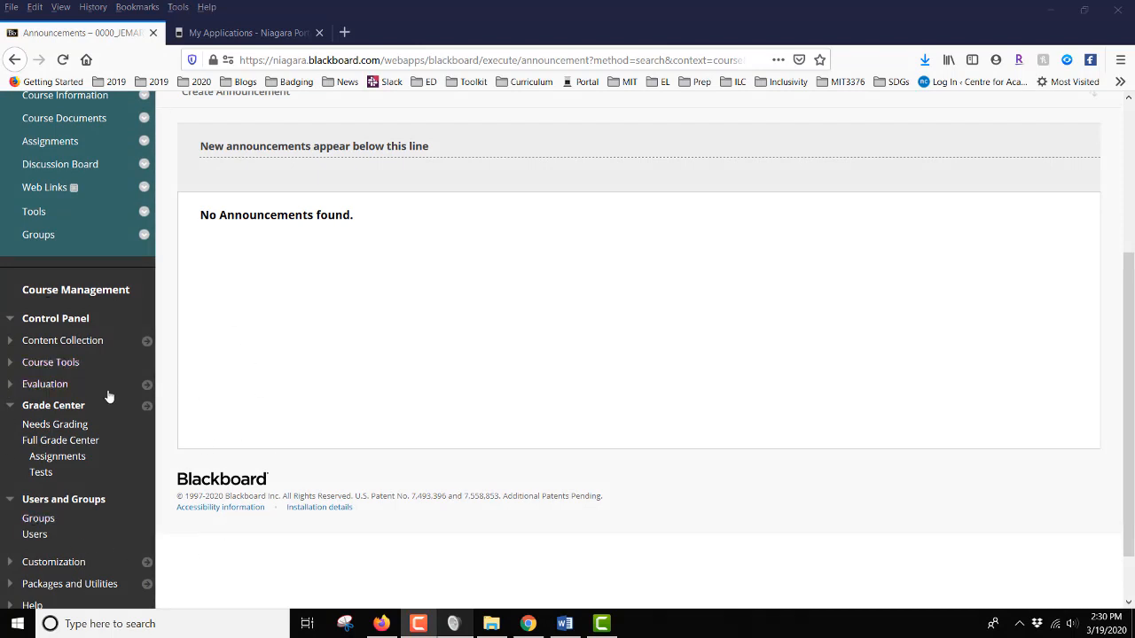
left_click(51, 426)
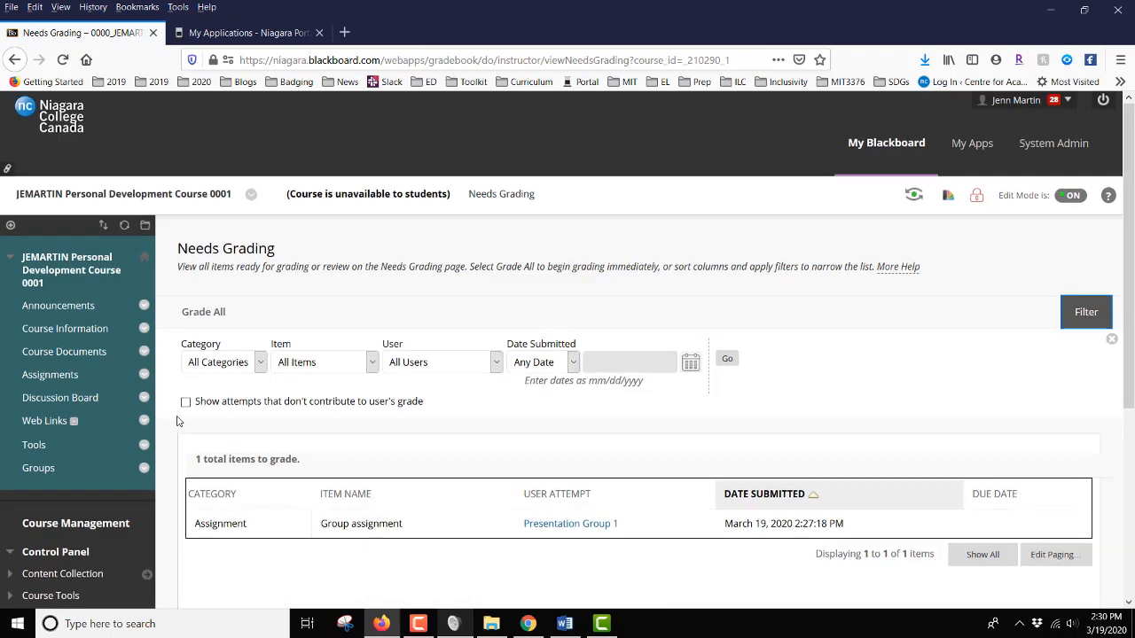
scroll(204, 452, "down", 3)
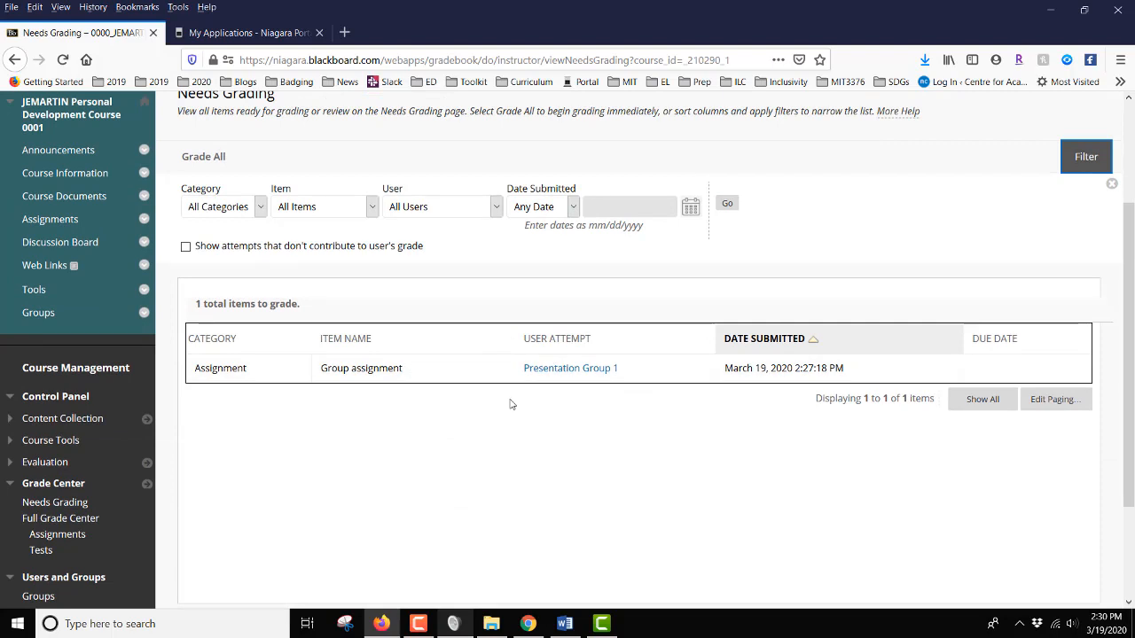
Open Presentation Group 1's attempt at the Group assignment for grading and view the submitted document with its grading details
left_click(598, 371)
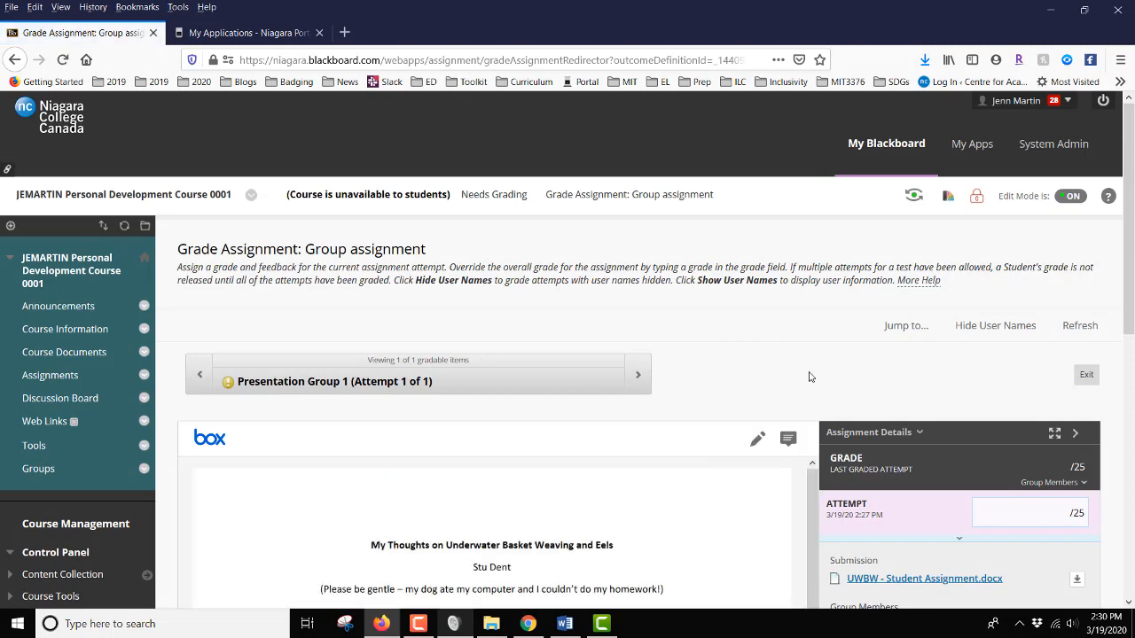
scroll(784, 385, "down", 2)
scroll(783, 386, "down", 1)
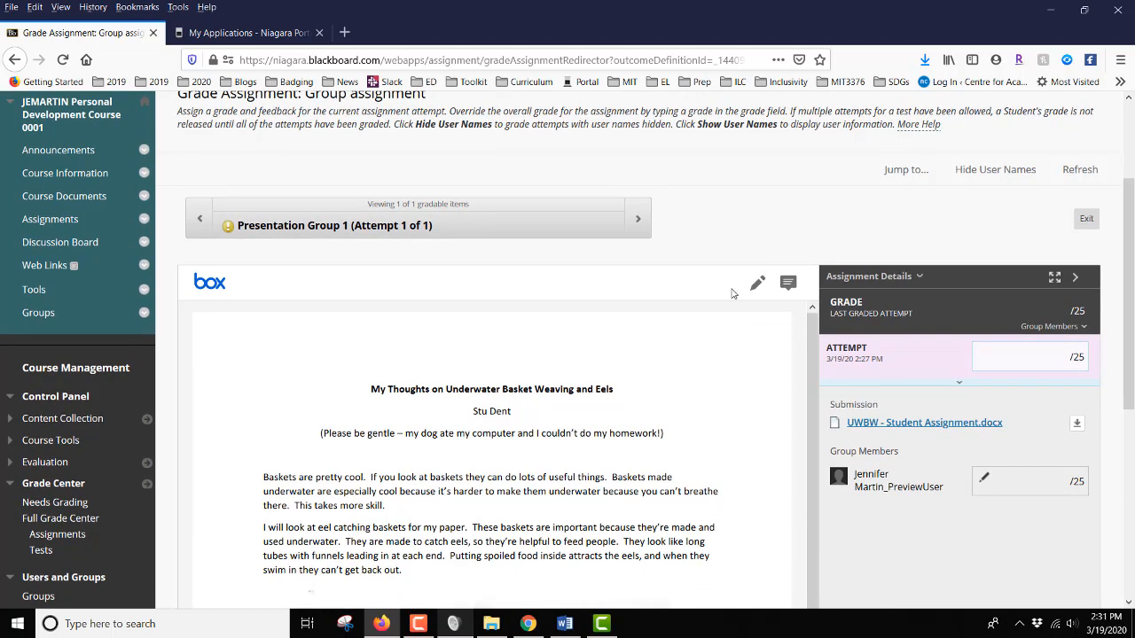
scroll(859, 337, "down", 2)
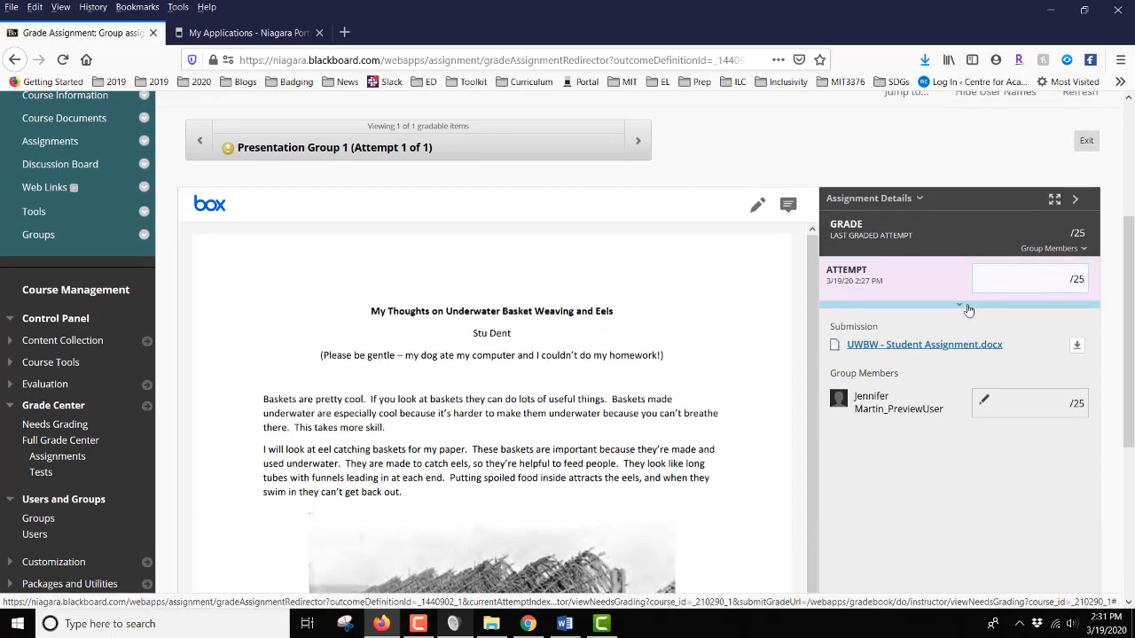
Expand the attempt's learner feedback area and enter 20 out of 25 as the group's attempt grade
left_click(967, 310)
left_click(856, 373)
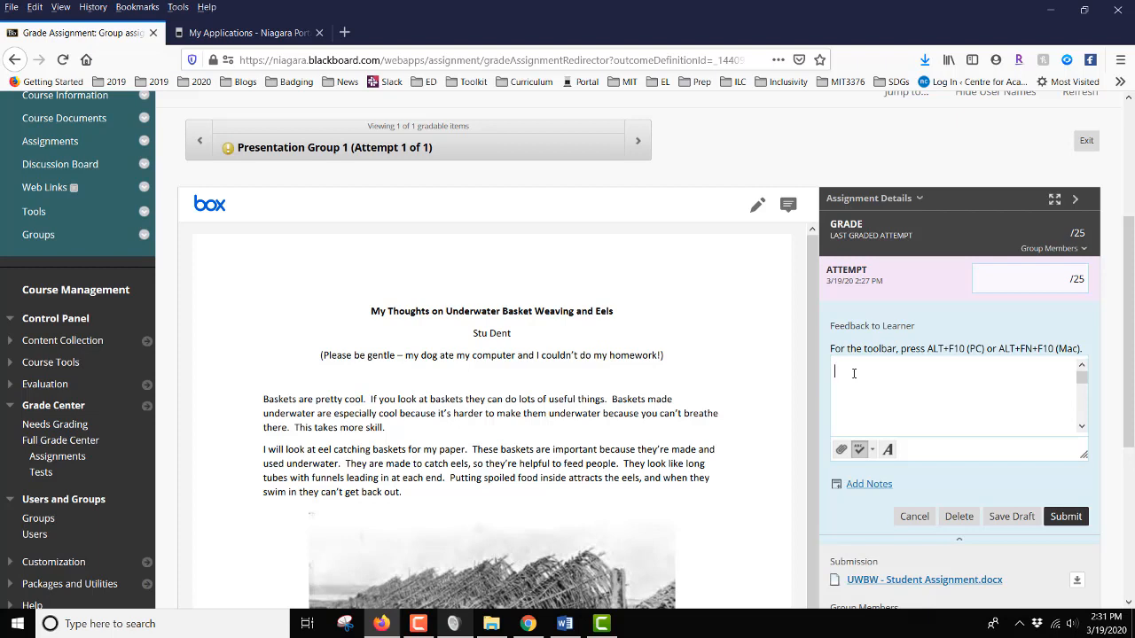
left_click(1043, 279)
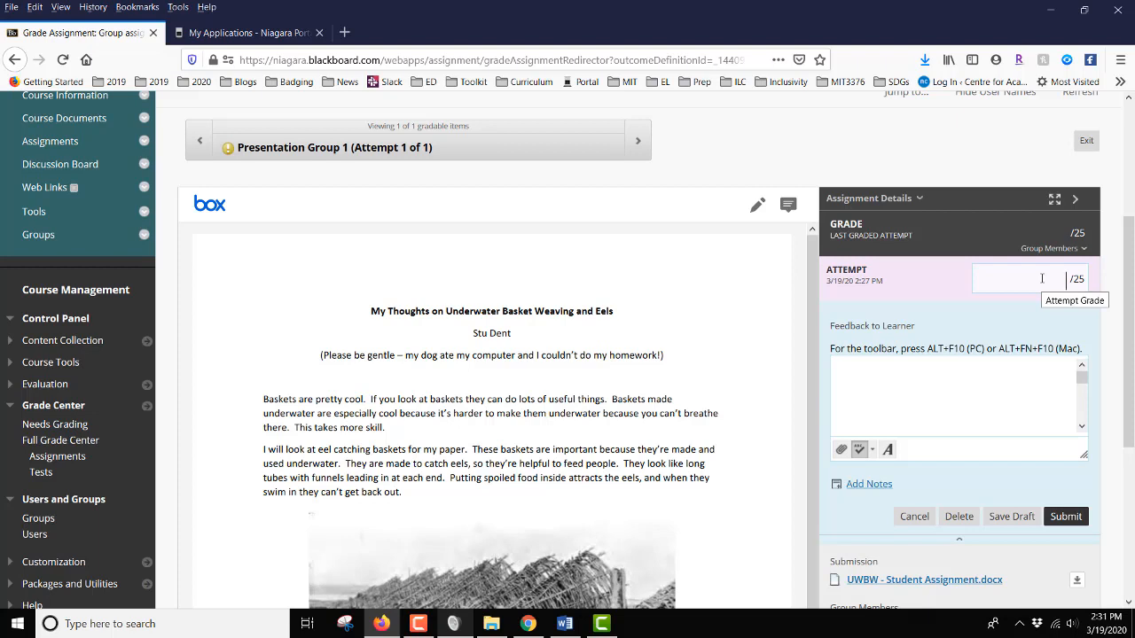
type("20")
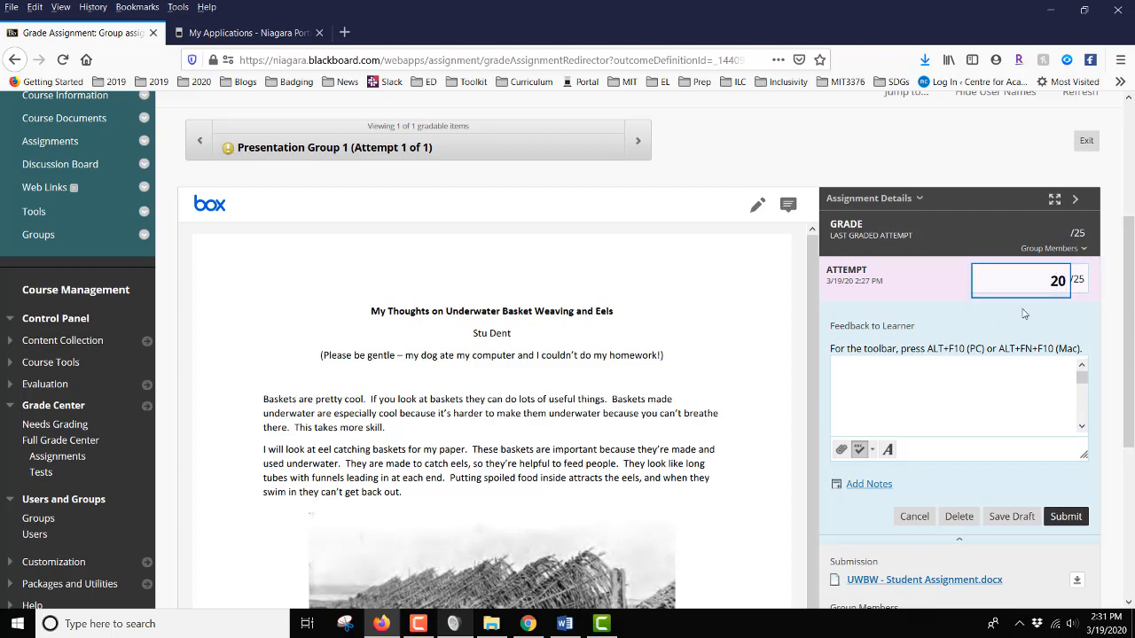
Override the listed group member's individual grade with 18 out of 25 and save the override
scroll(1024, 319, "down", 2)
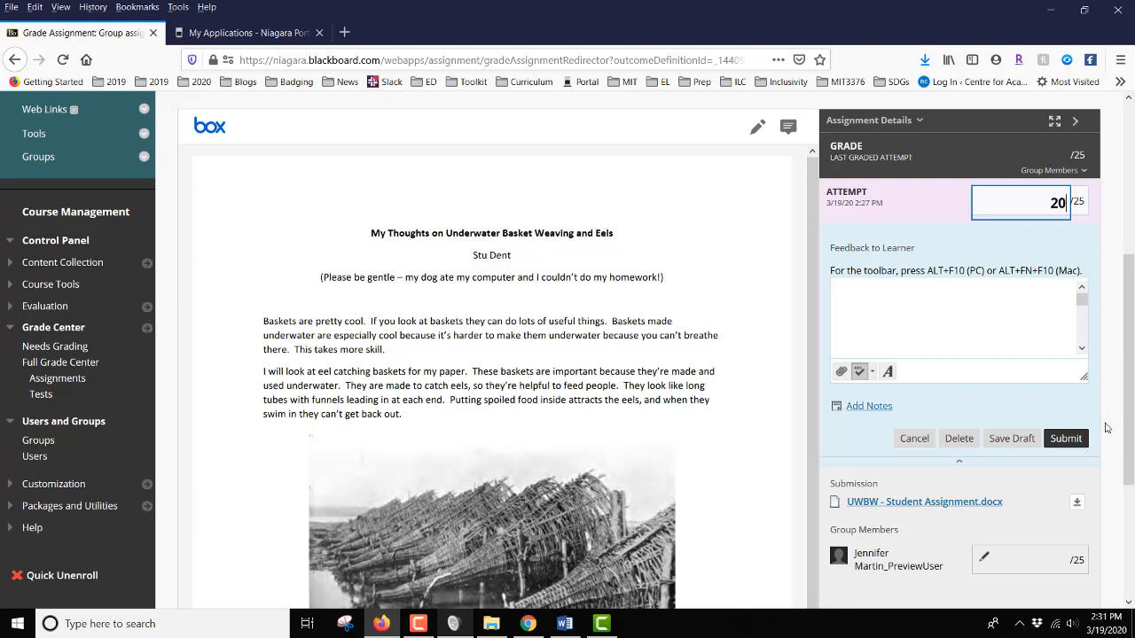
scroll(1105, 430, "down", 3)
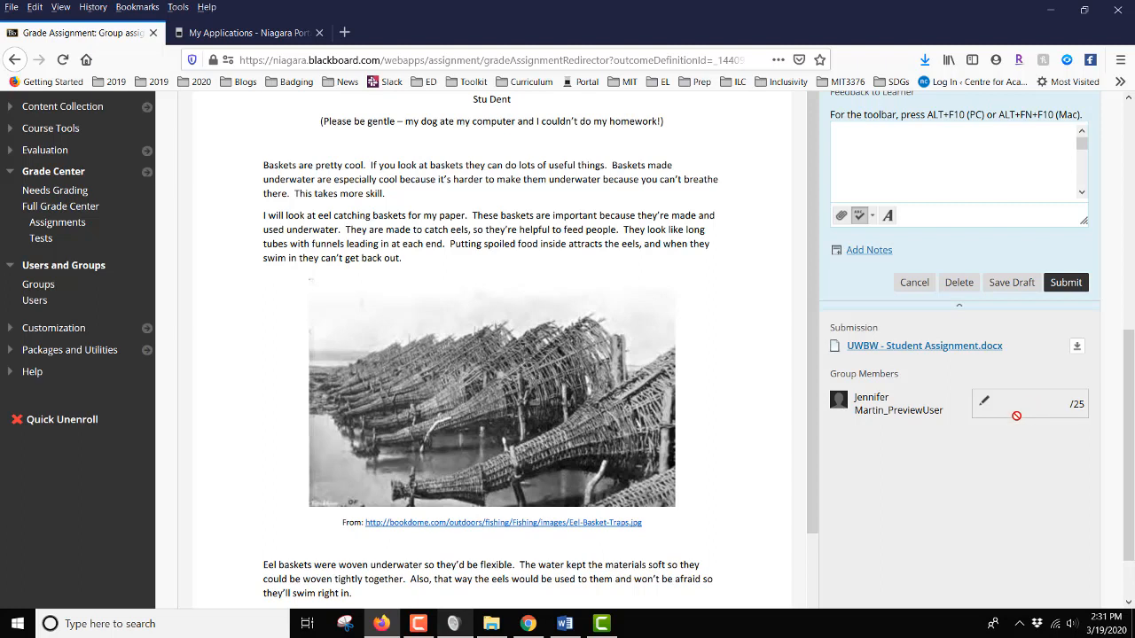
left_click(984, 405)
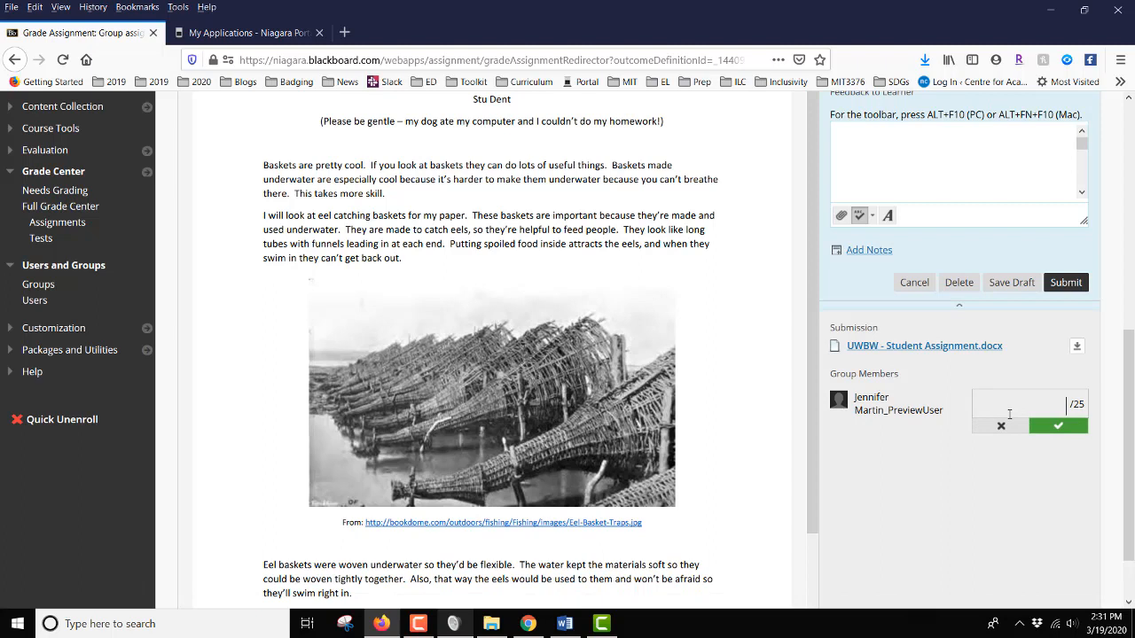
type("18")
left_click(1057, 427)
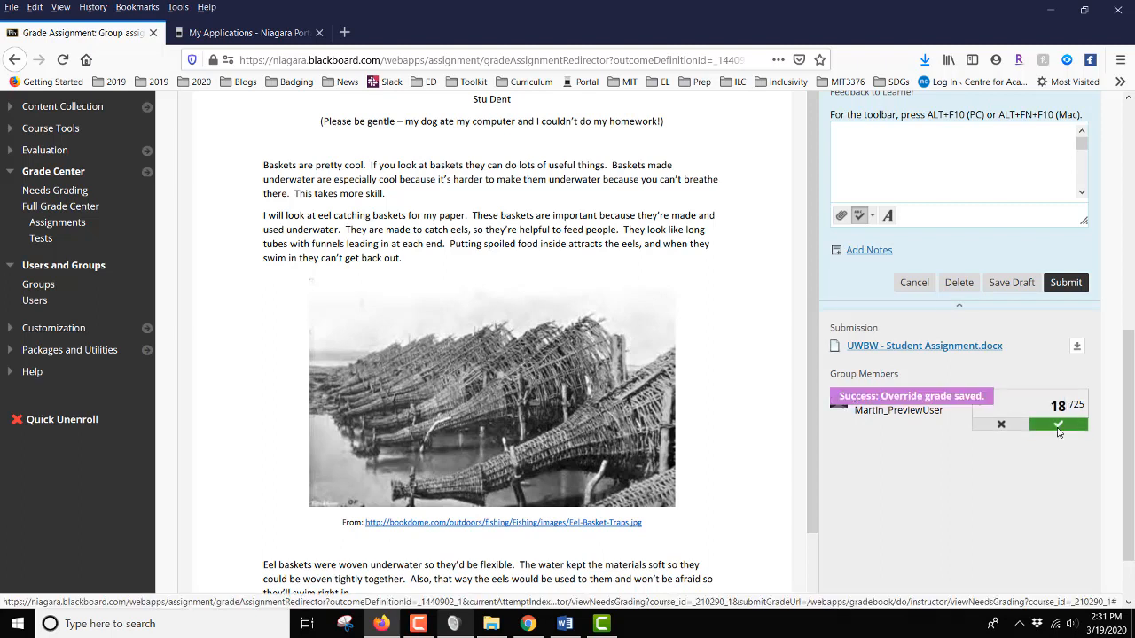